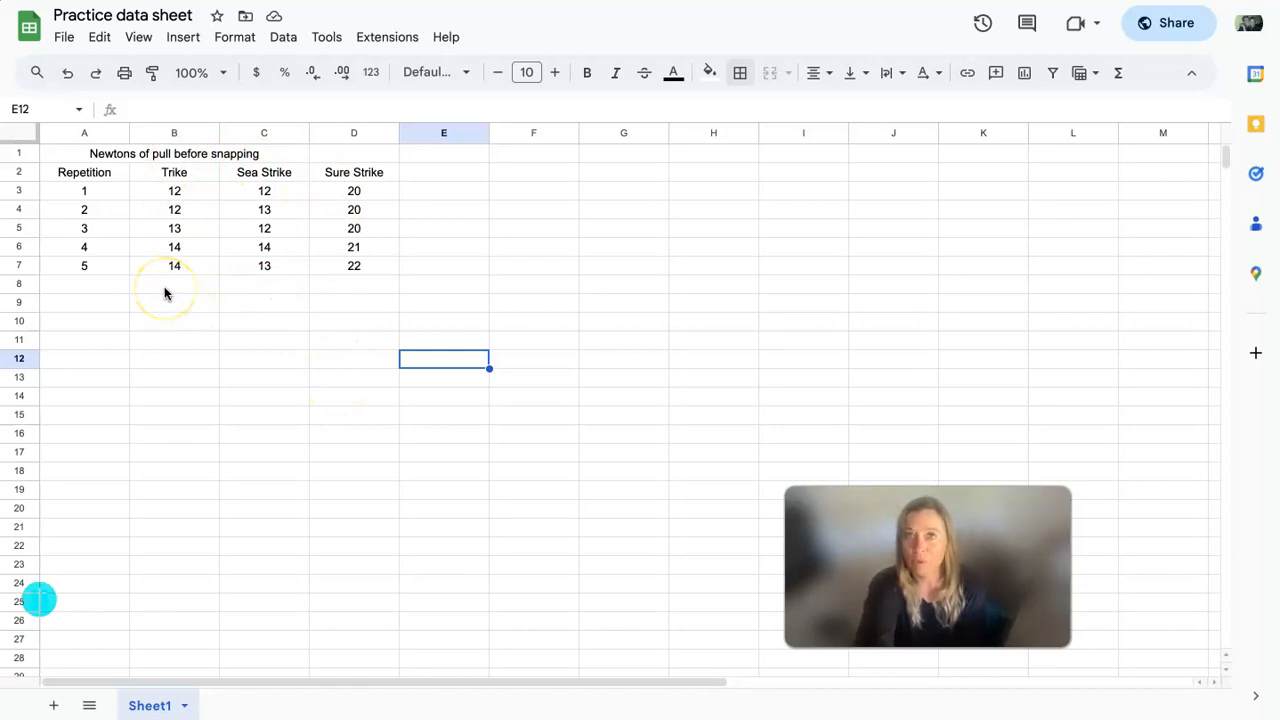
- Label cell A8 below the repetition numbers as Average
{"action": "left_click", "coordinate": [84, 285]}
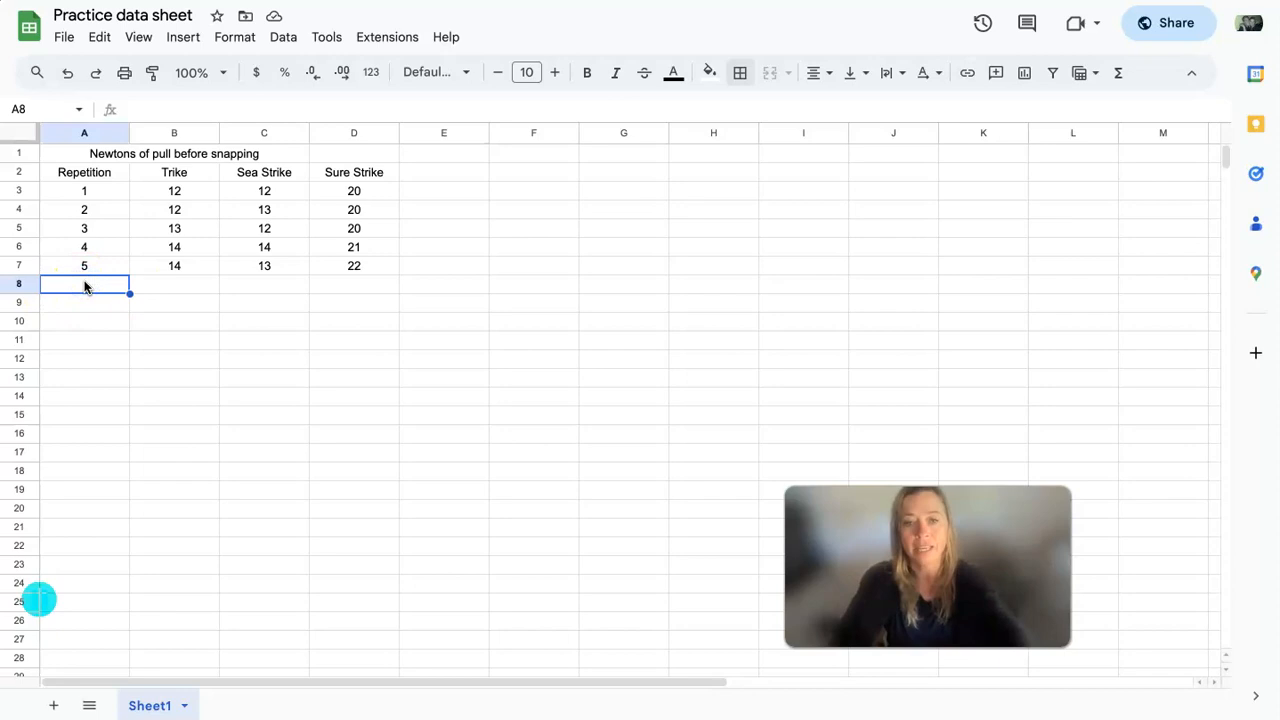
{"action": "type", "text": "Average"}
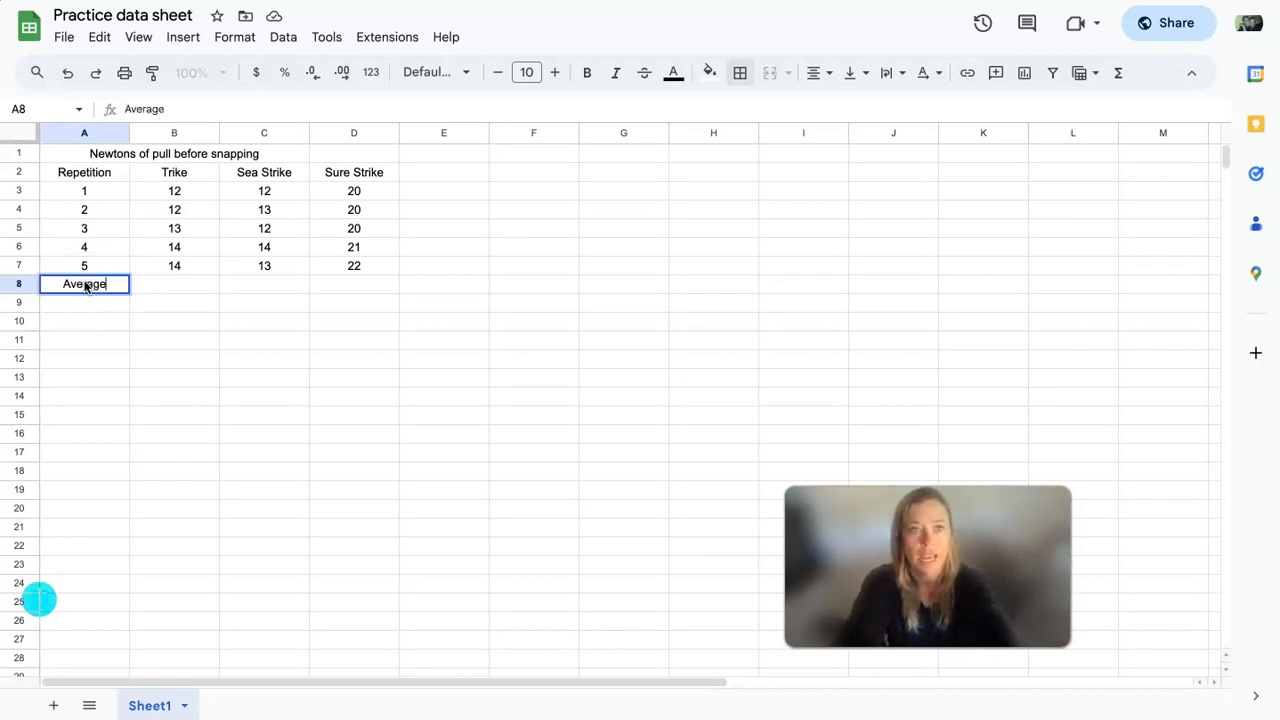
{"action": "key", "text": "Tab"}
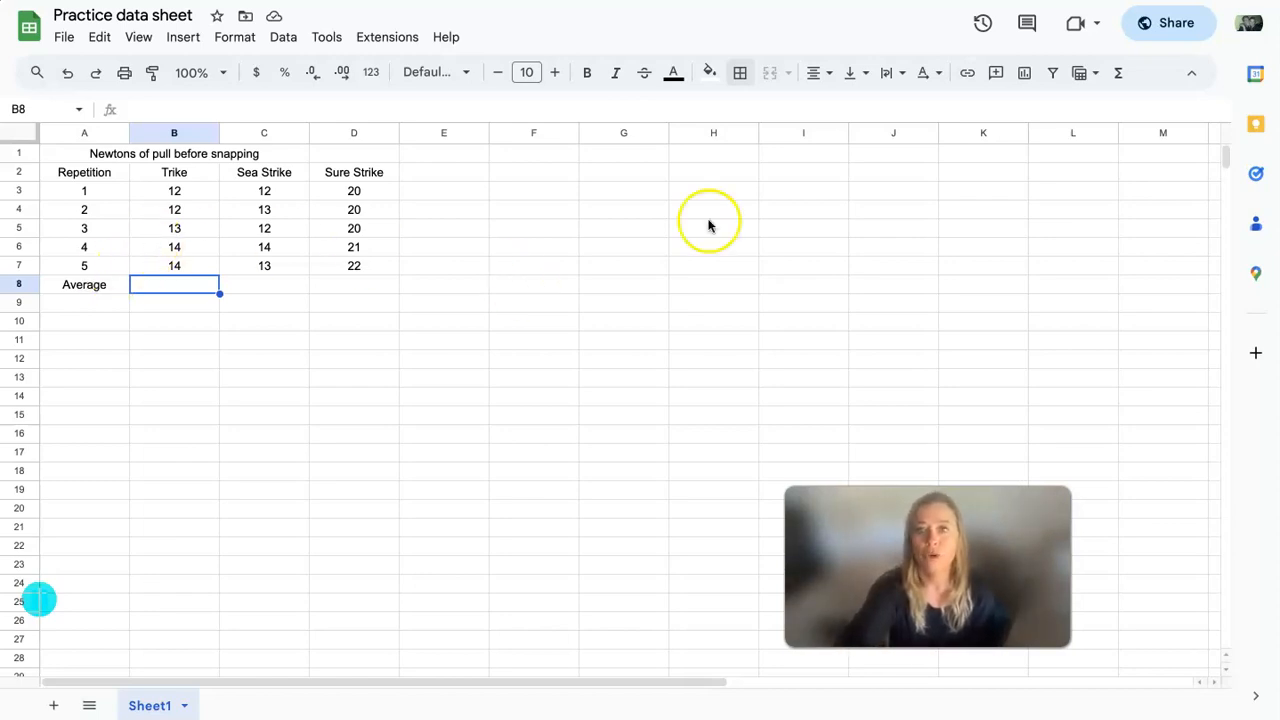
- Calculate the average of the Trike values B3:B7 in cell B8 with the AVERAGE function
{"action": "left_click", "coordinate": [1120, 74]}
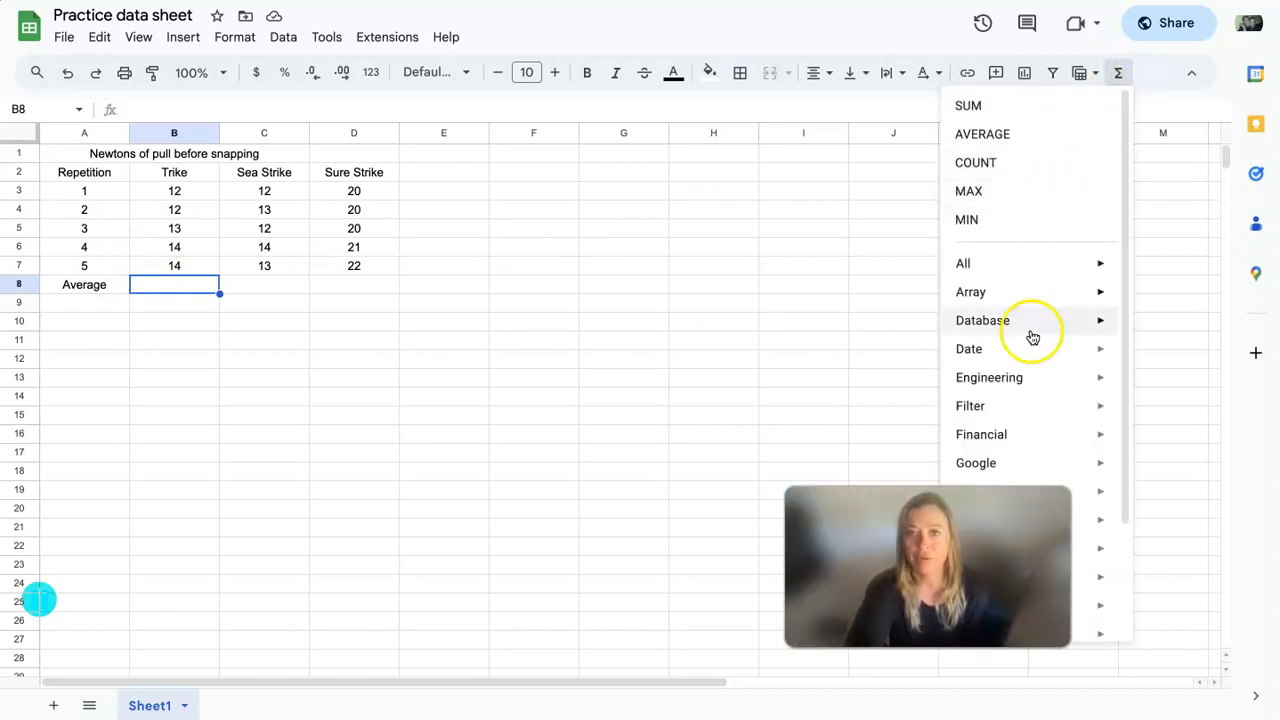
{"action": "mouse_move", "coordinate": [1014, 377]}
{"action": "scroll", "coordinate": [1014, 376], "scroll_direction": "down", "scroll_amount": 2}
{"action": "scroll", "coordinate": [1014, 380], "scroll_direction": "up", "scroll_amount": 3}
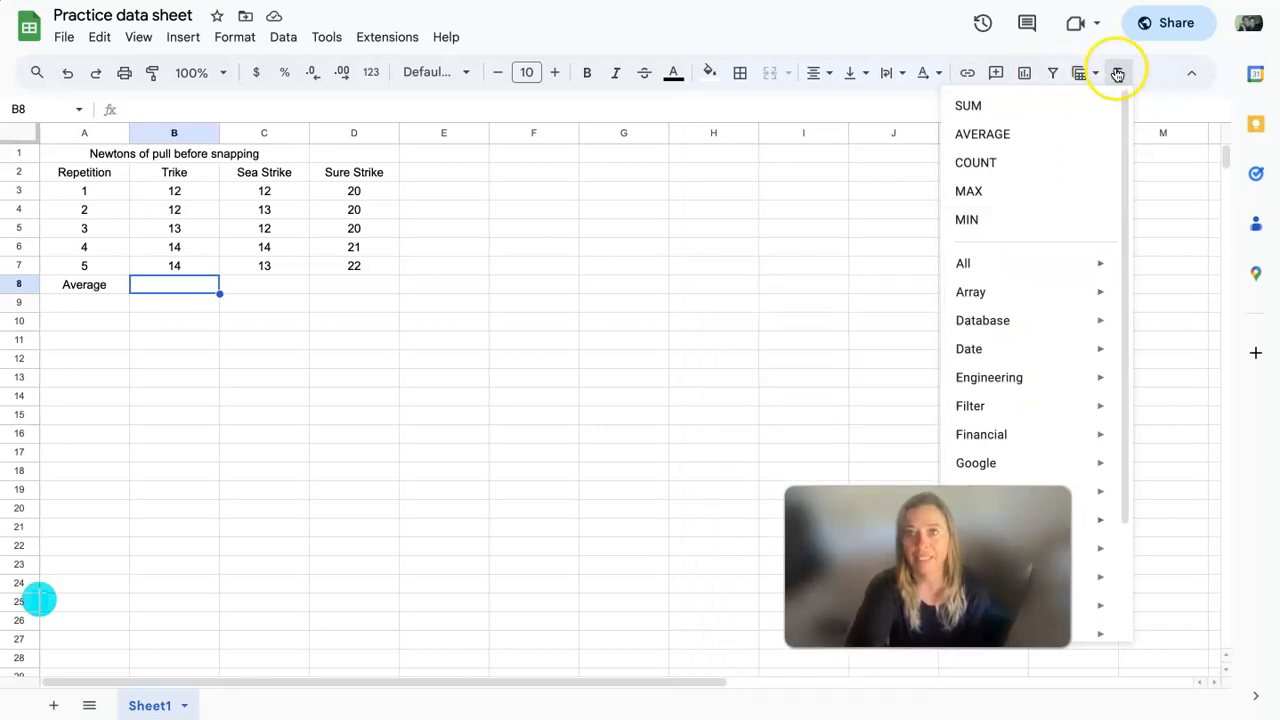
{"action": "left_click", "coordinate": [996, 137]}
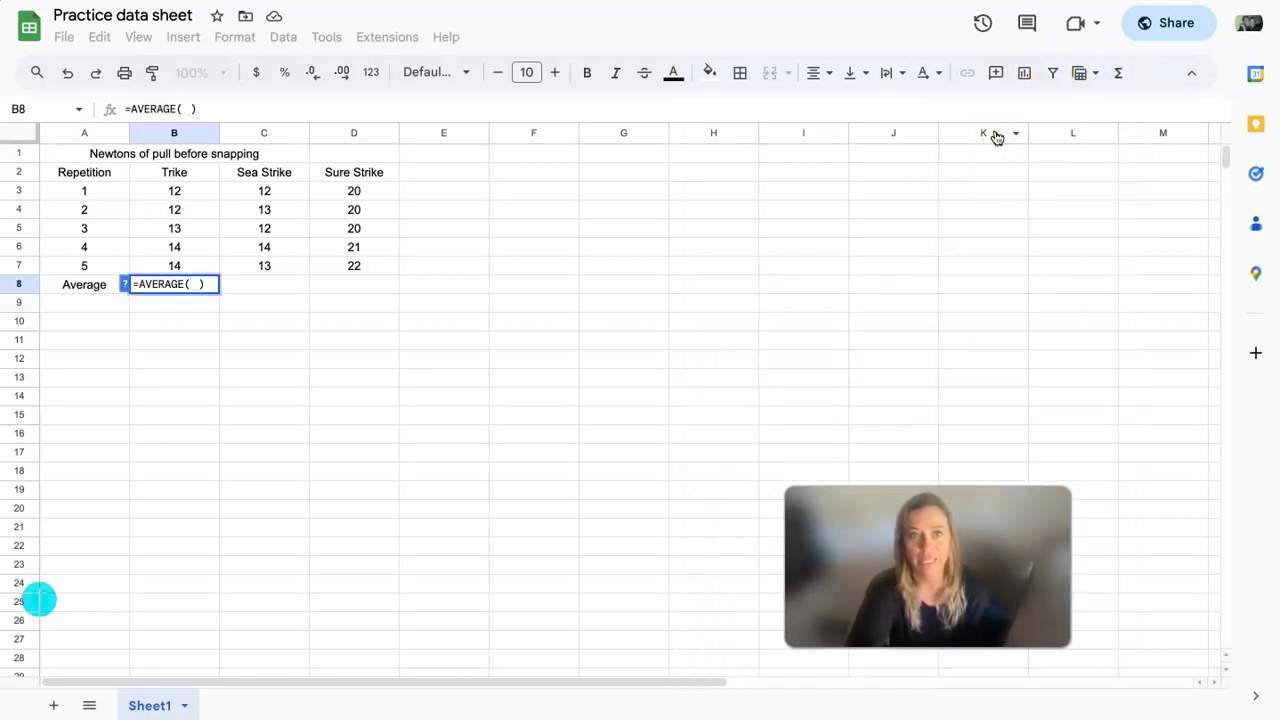
{"action": "left_click_drag", "start_coordinate": [181, 188], "coordinate": [181, 263]}
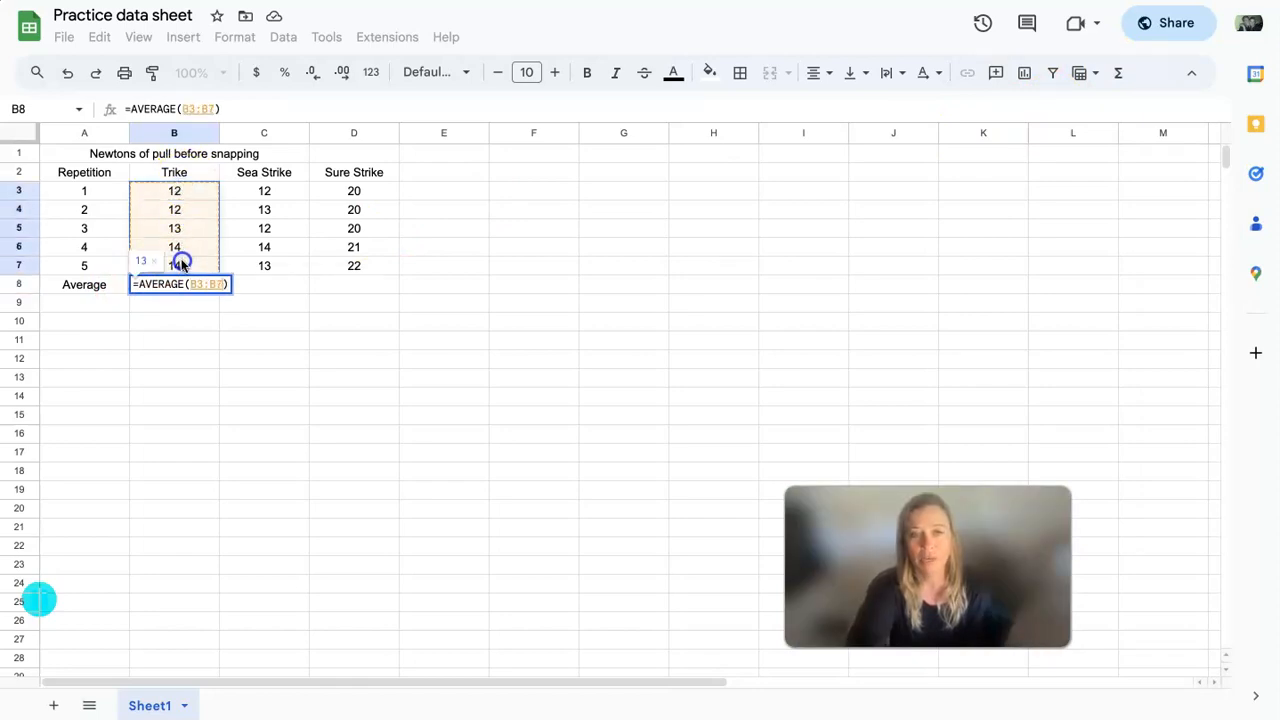
{"action": "key", "text": "Return"}
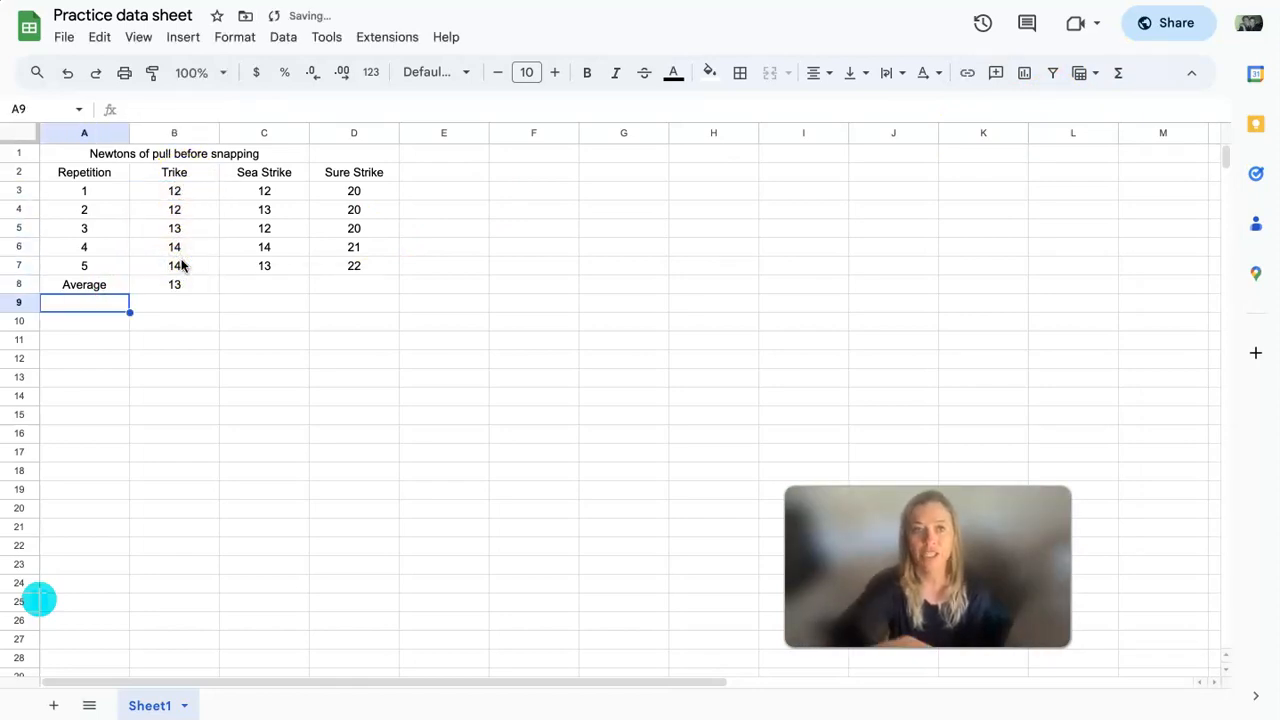
- Extend the average formula from B8 across to D8 and apply all borders to B8:D8
{"action": "left_click", "coordinate": [194, 288]}
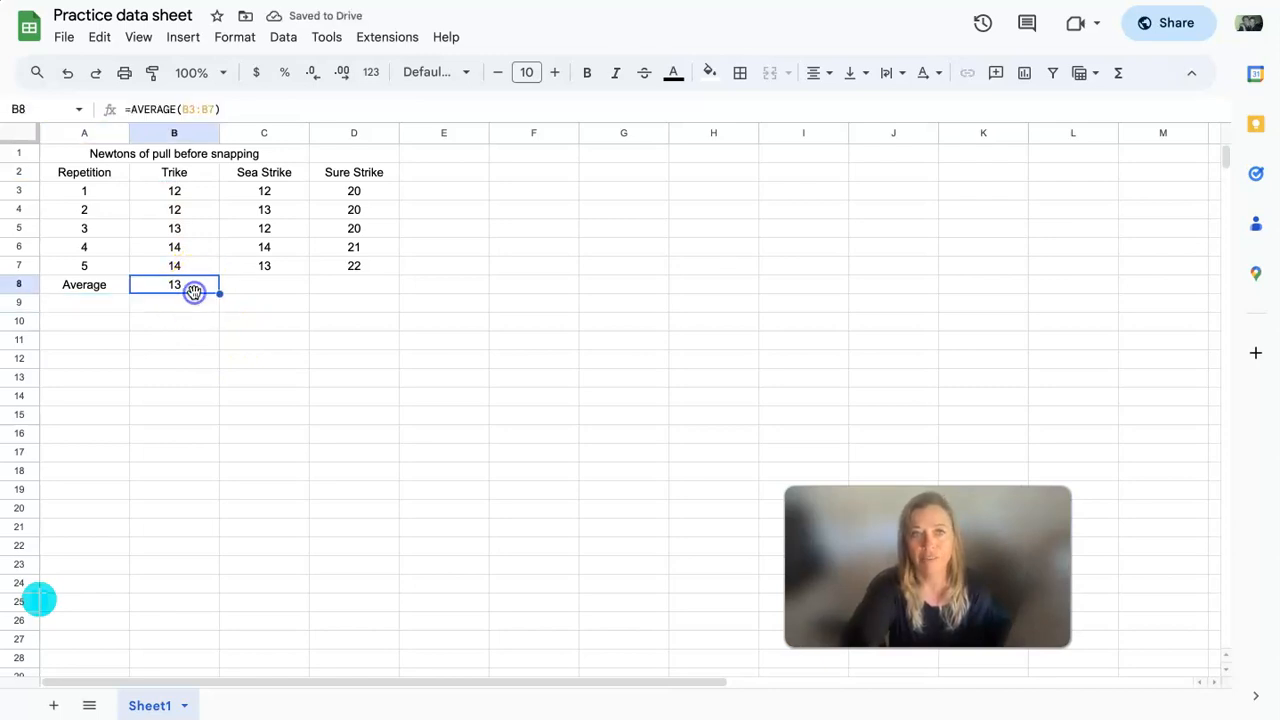
{"action": "left_click_drag", "start_coordinate": [221, 294], "coordinate": [353, 285]}
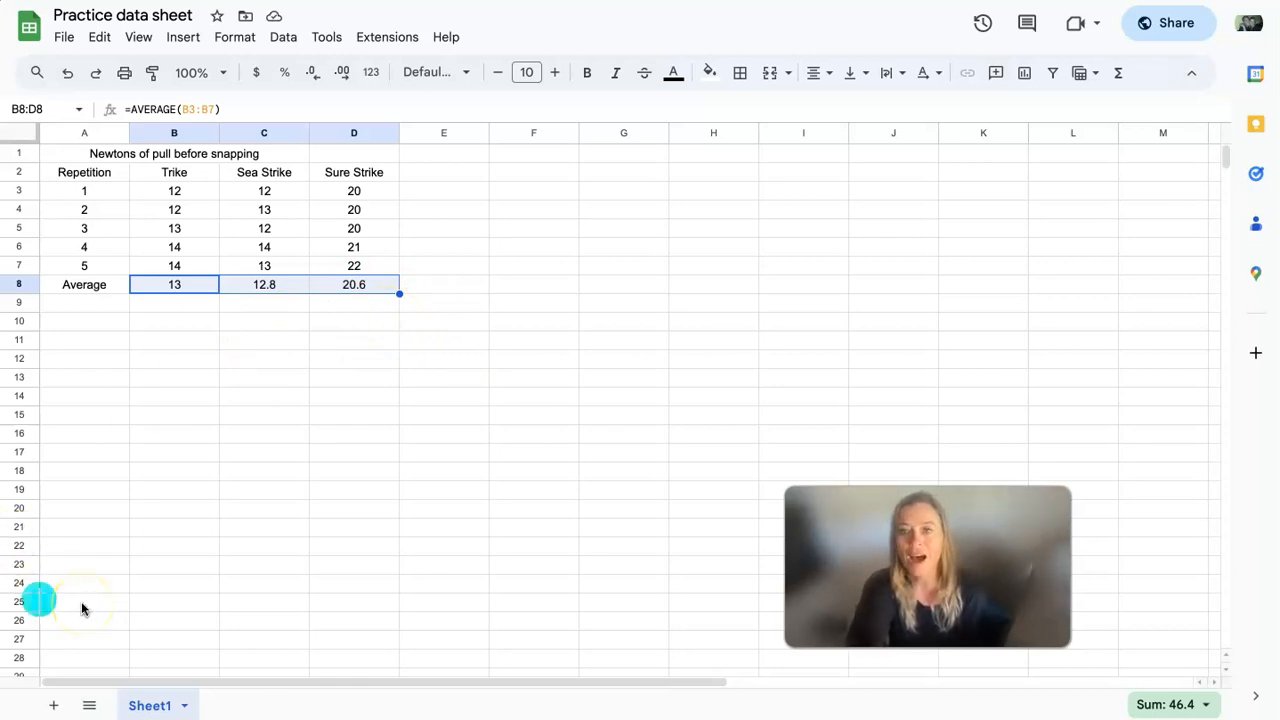
{"action": "left_click", "coordinate": [738, 76]}
{"action": "left_click", "coordinate": [750, 113]}
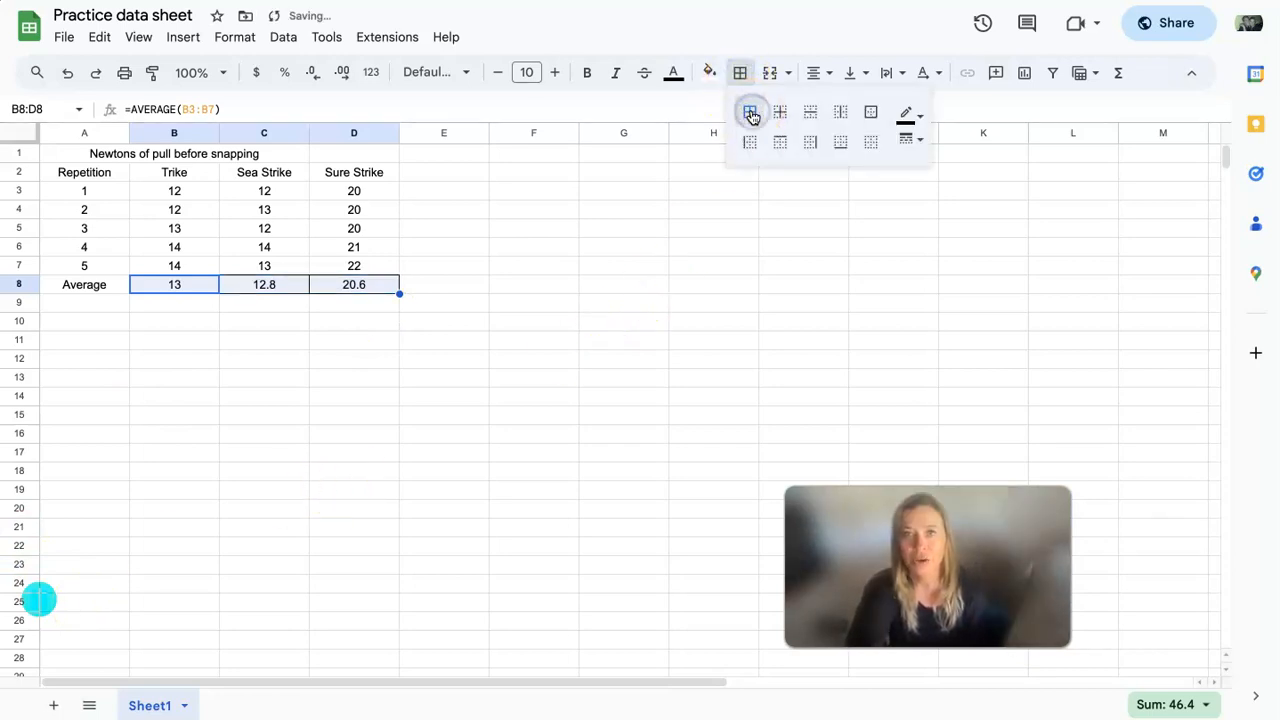
{"action": "left_click", "coordinate": [512, 452]}
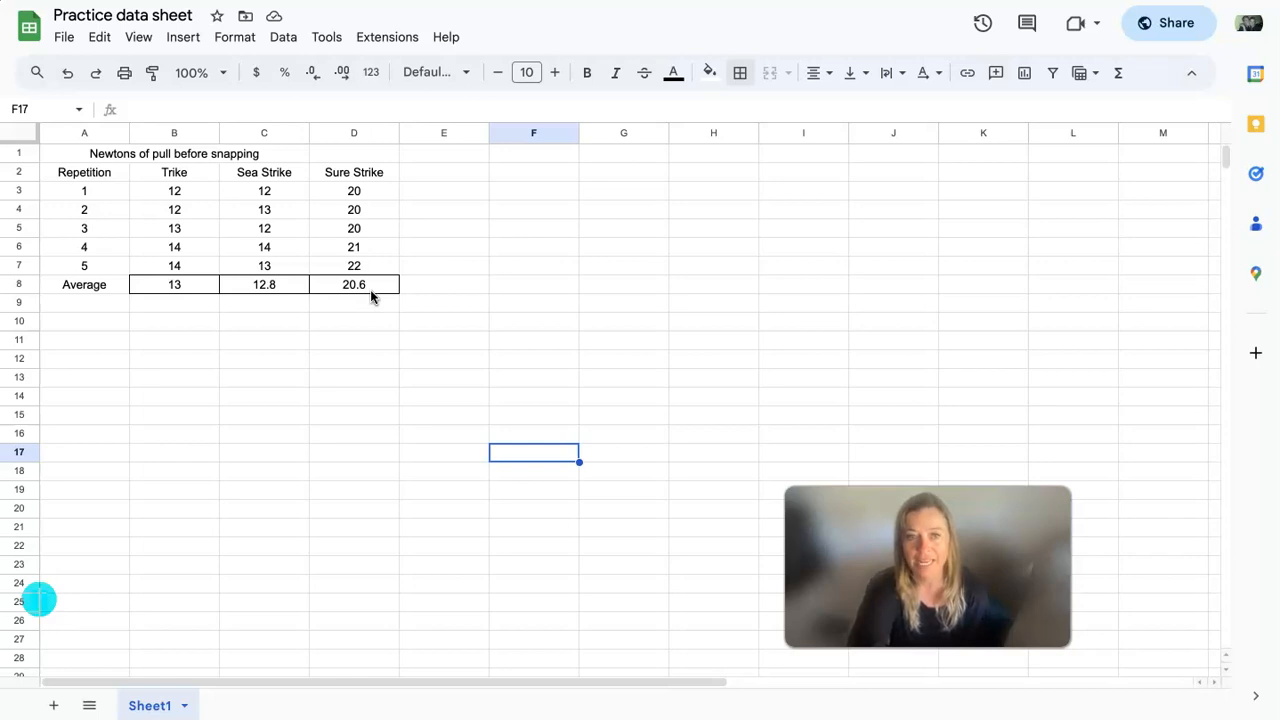
- Add a new sheet to the spreadsheet and name it Tidy Data
{"action": "left_click", "coordinate": [184, 706]}
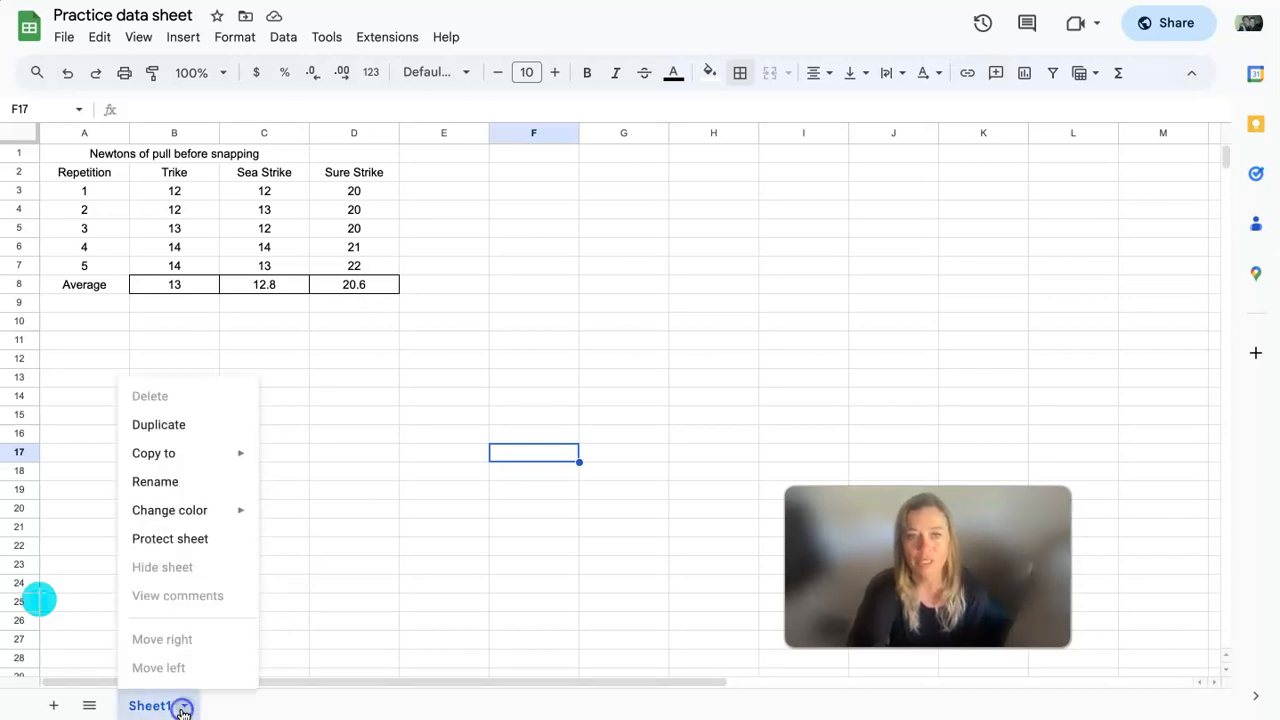
{"action": "left_click", "coordinate": [53, 706]}
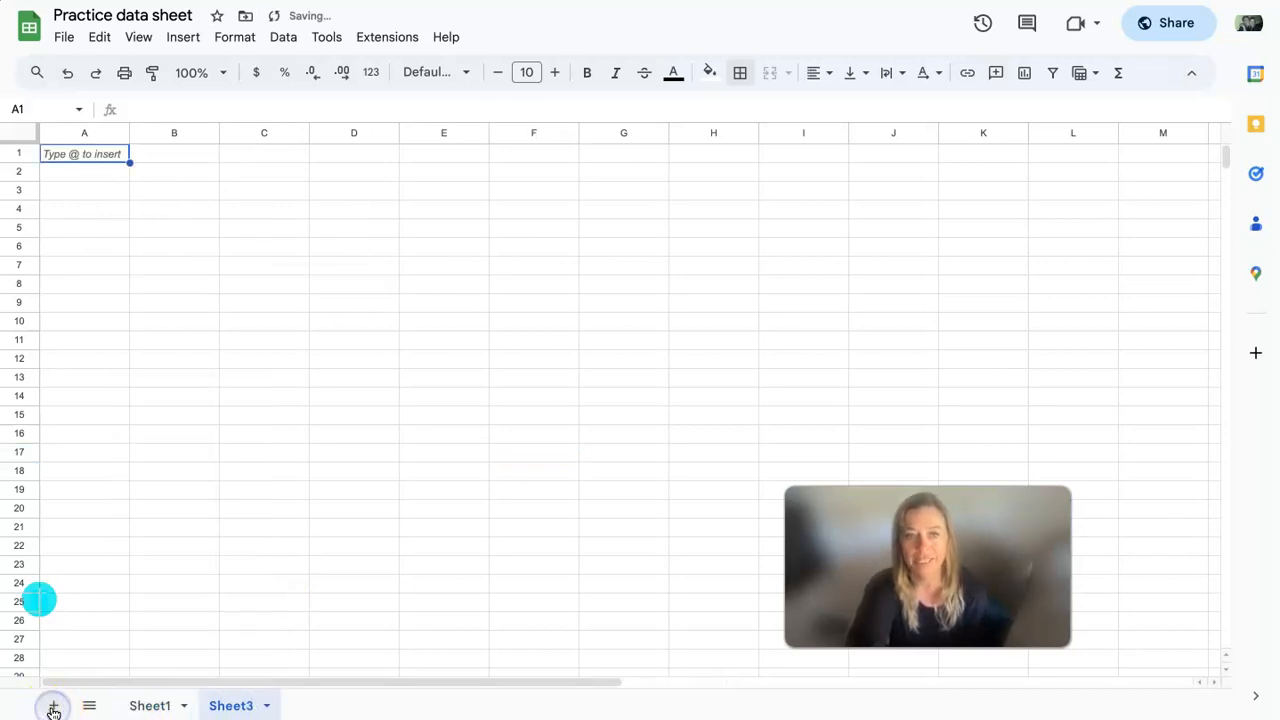
{"action": "left_click", "coordinate": [267, 706]}
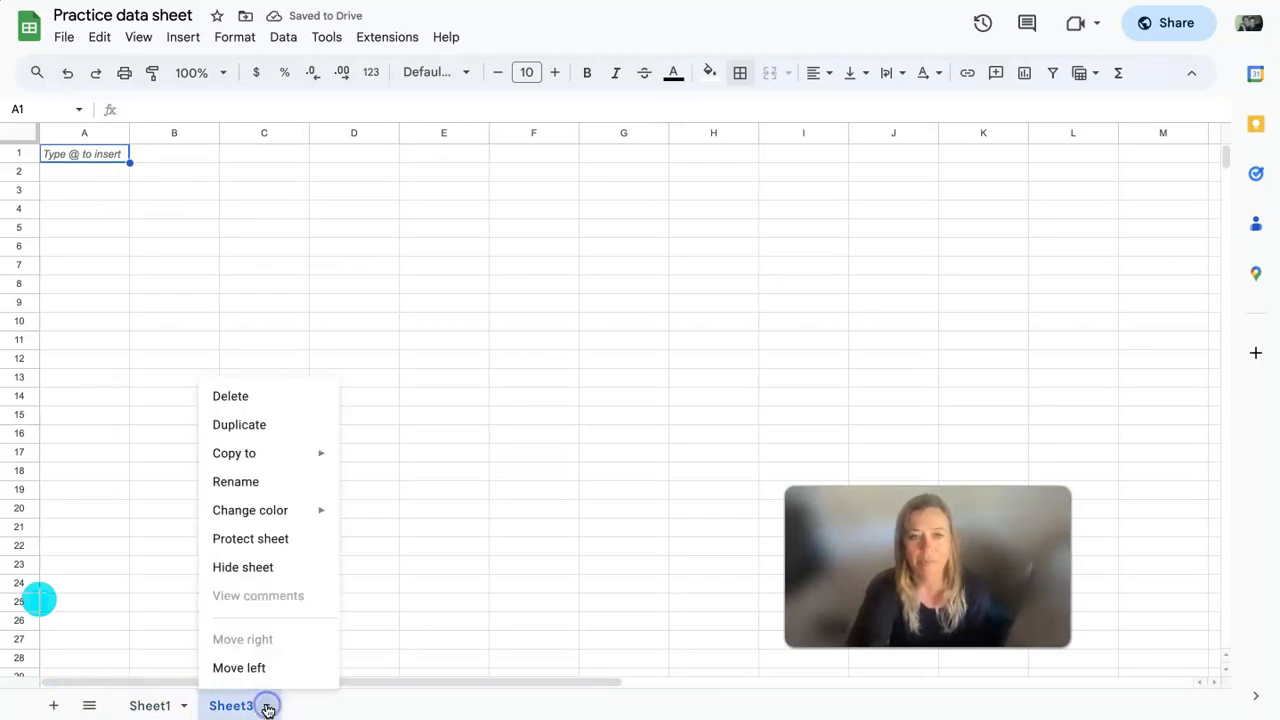
{"action": "left_click", "coordinate": [280, 482]}
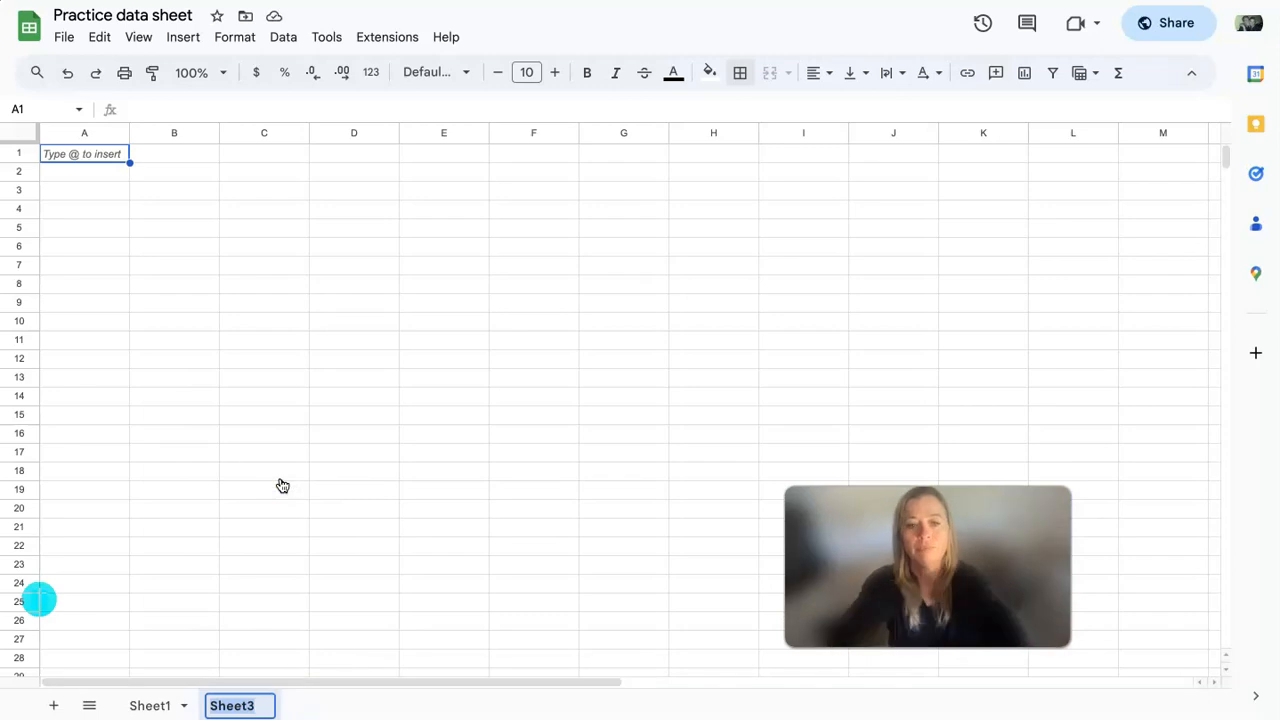
{"action": "type", "text": "T"}
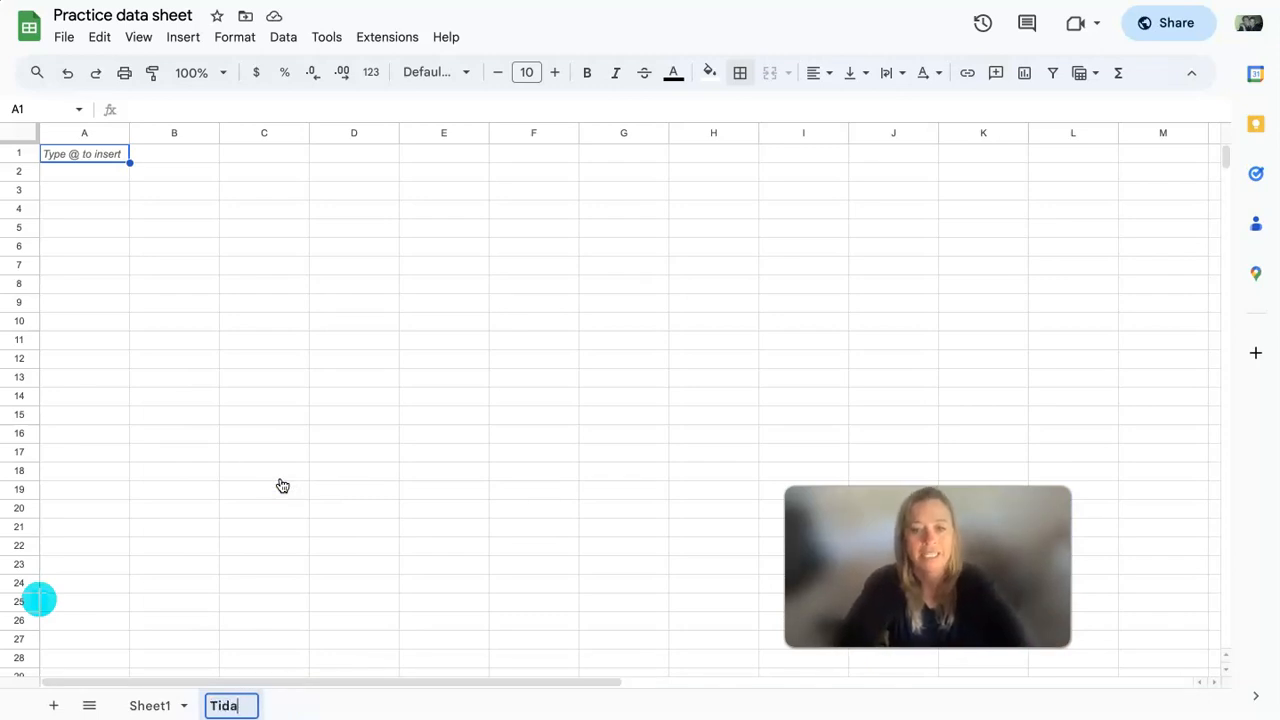
{"action": "type", "text": "idy Data"}
{"action": "key", "text": "Return"}
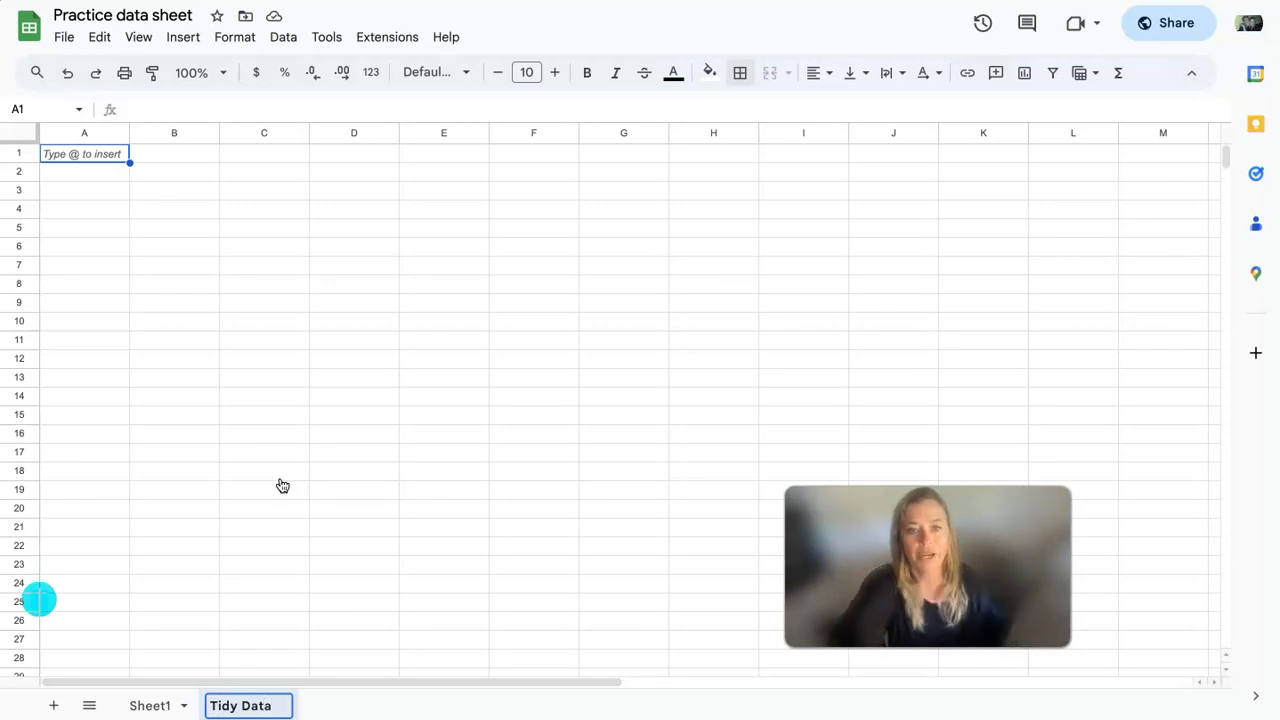
- Rename Sheet1 as Messy
{"action": "left_click", "coordinate": [176, 706]}
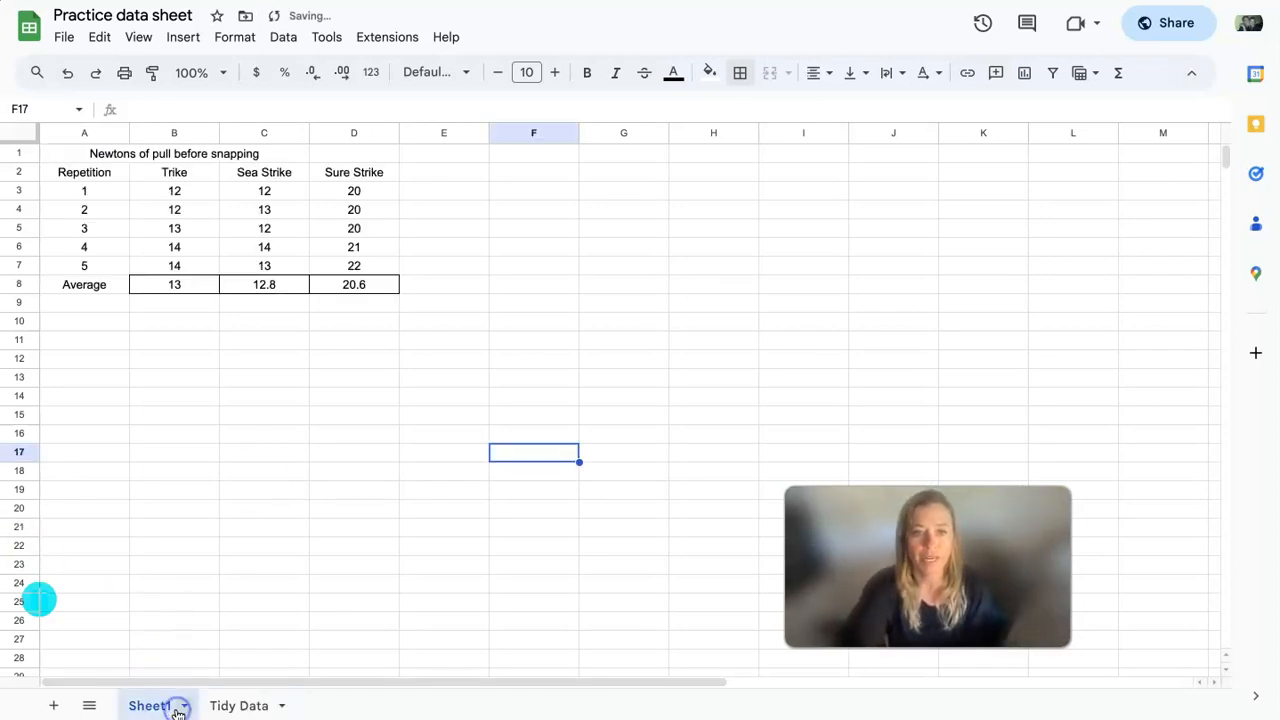
{"action": "left_click", "coordinate": [176, 706]}
{"action": "left_click", "coordinate": [172, 482]}
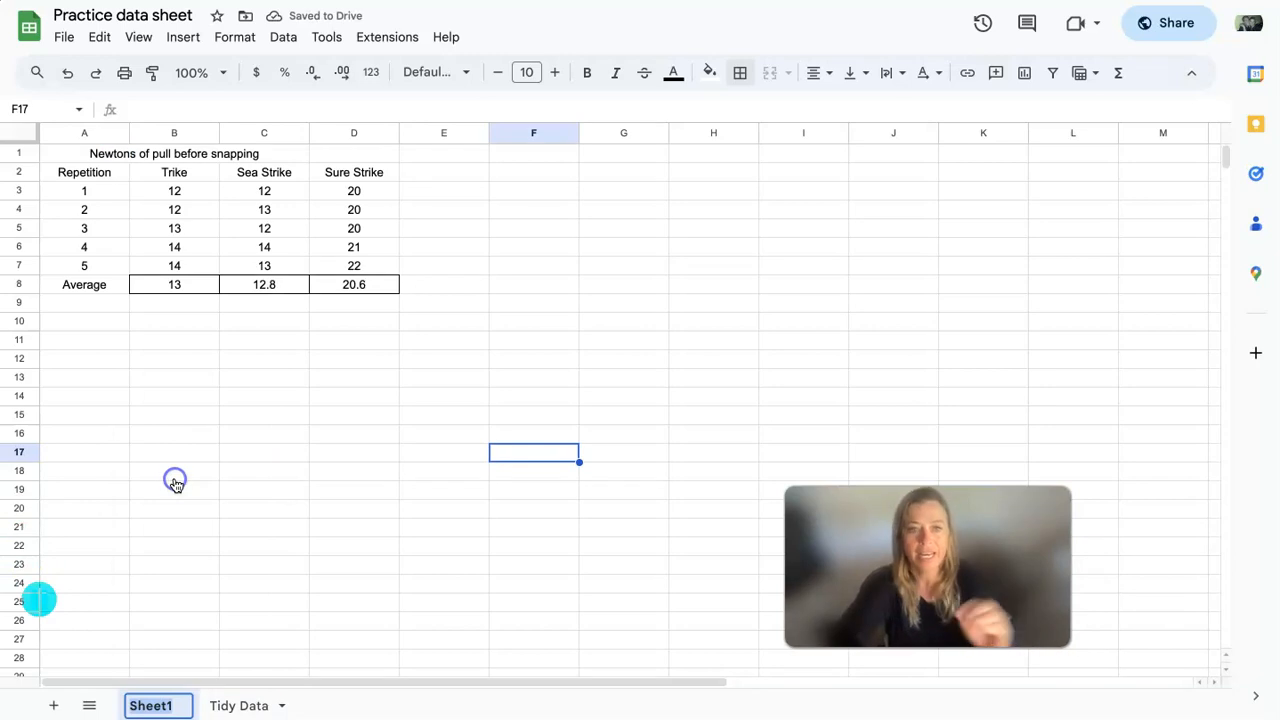
{"action": "type", "text": "Messy"}
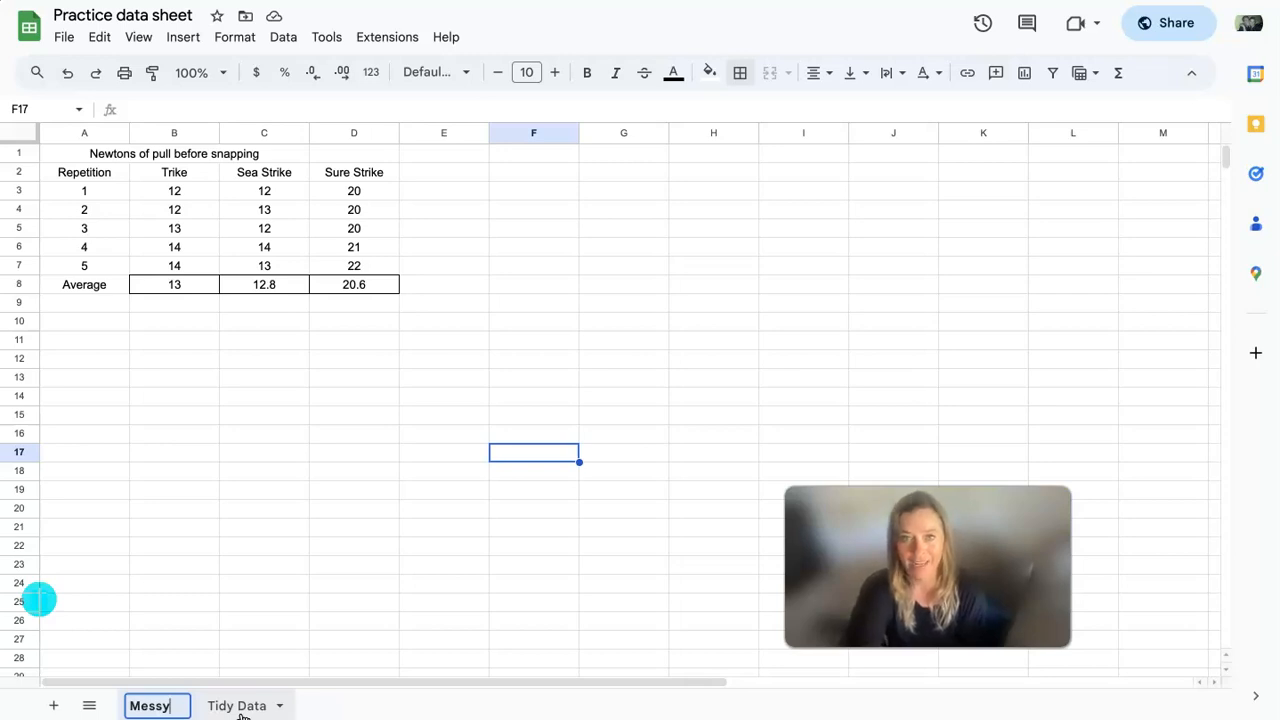
- Copy the headings and measurements in B2:D7 of the Messy sheet to the Tidy Data sheet, starting at H2
{"action": "left_click", "coordinate": [140, 196]}
{"action": "left_click_drag", "start_coordinate": [140, 196], "coordinate": [338, 266]}
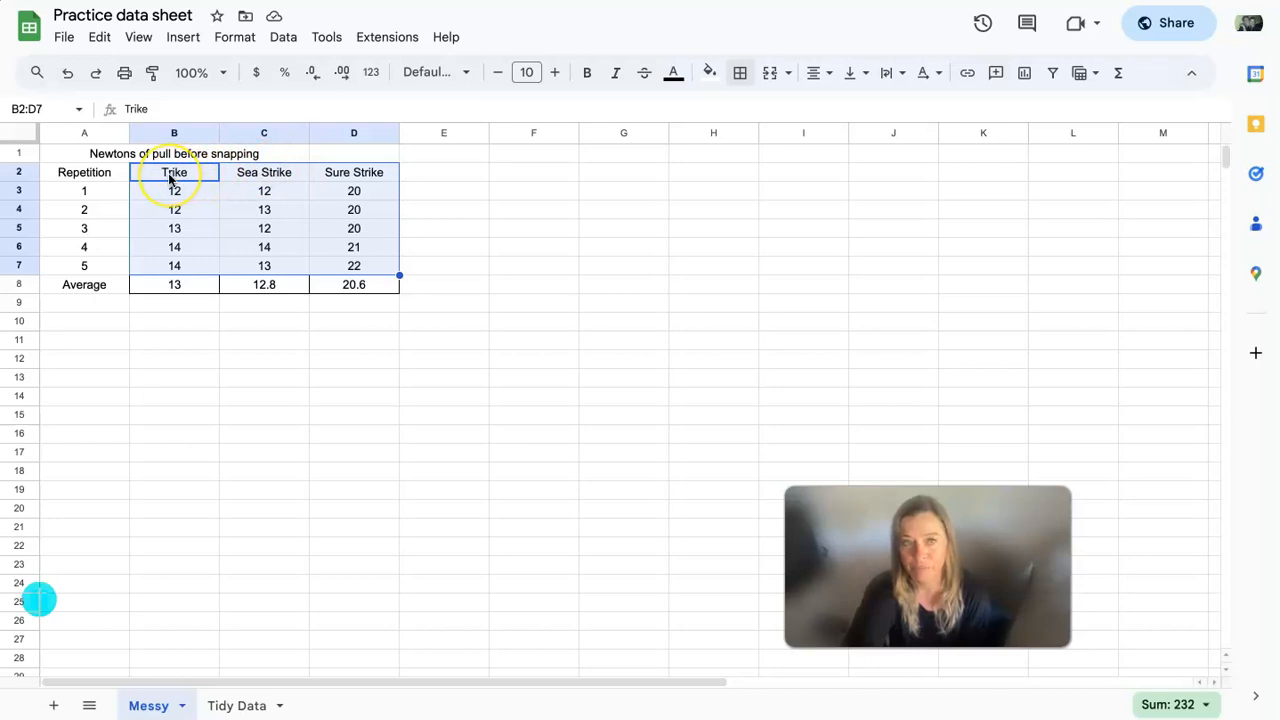
{"action": "key", "text": "ctrl+c"}
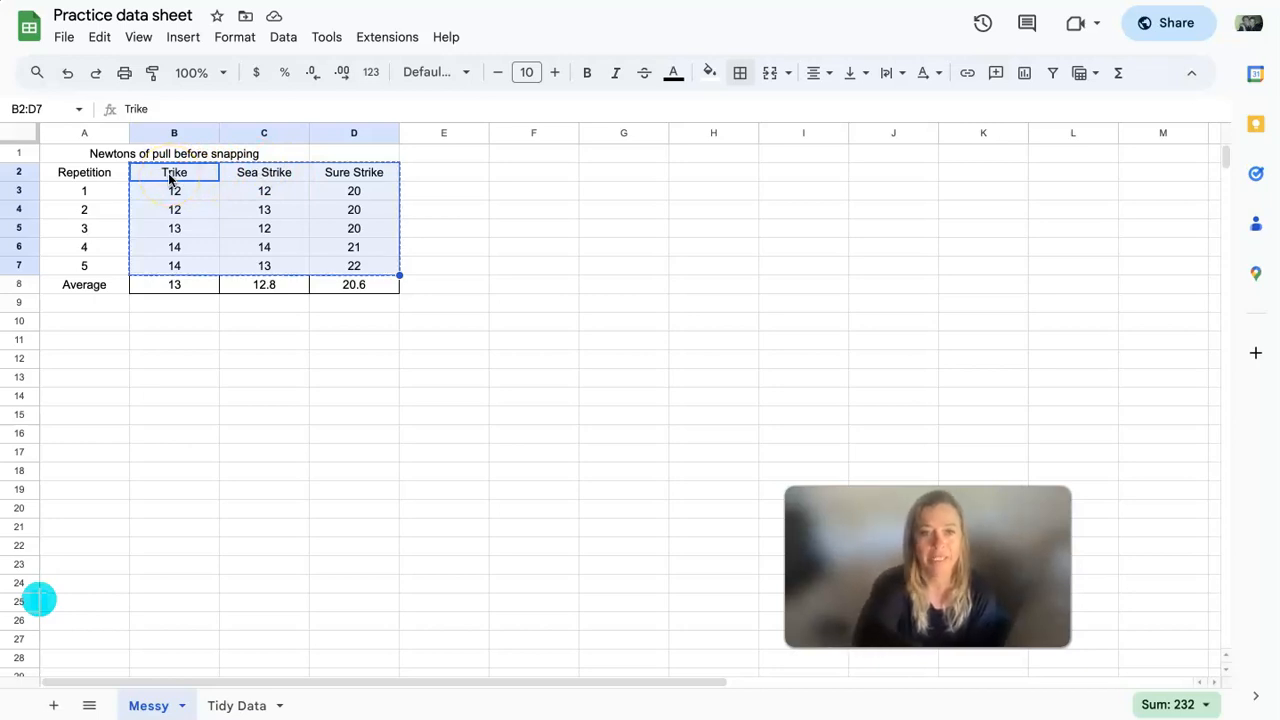
{"action": "left_click", "coordinate": [240, 707]}
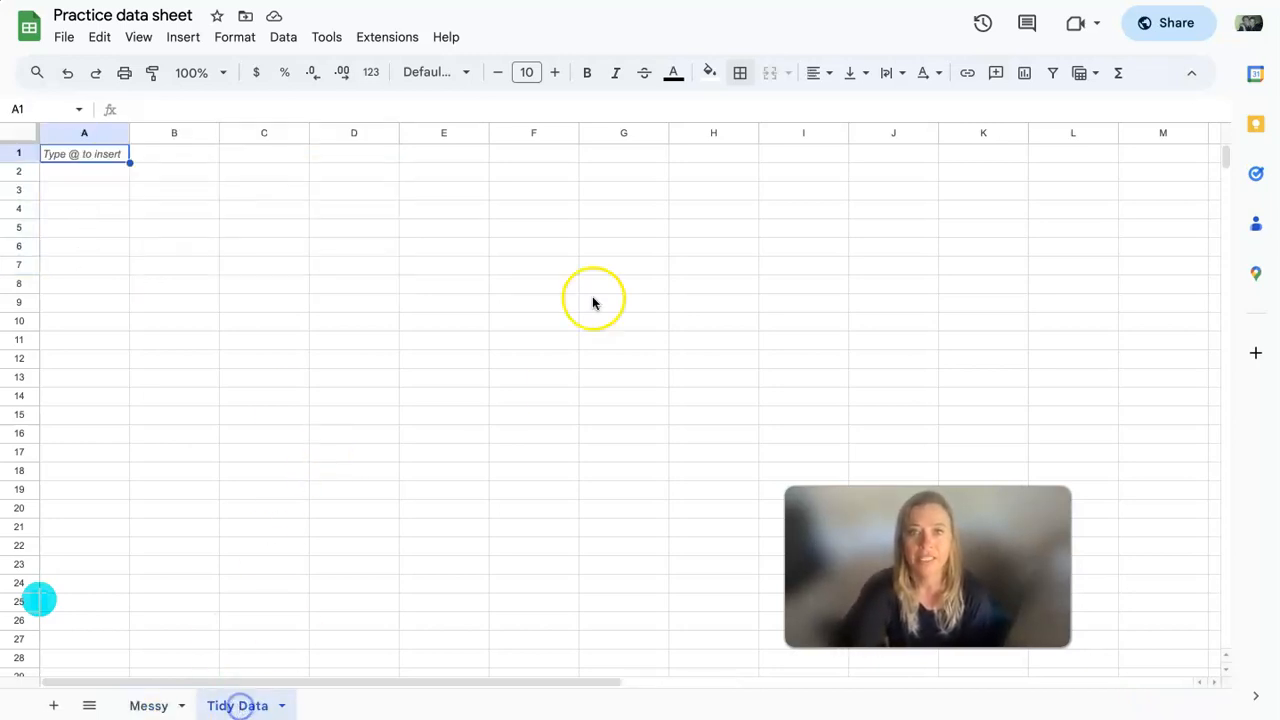
{"action": "left_click", "coordinate": [741, 178]}
{"action": "key", "text": "ctrl+v"}
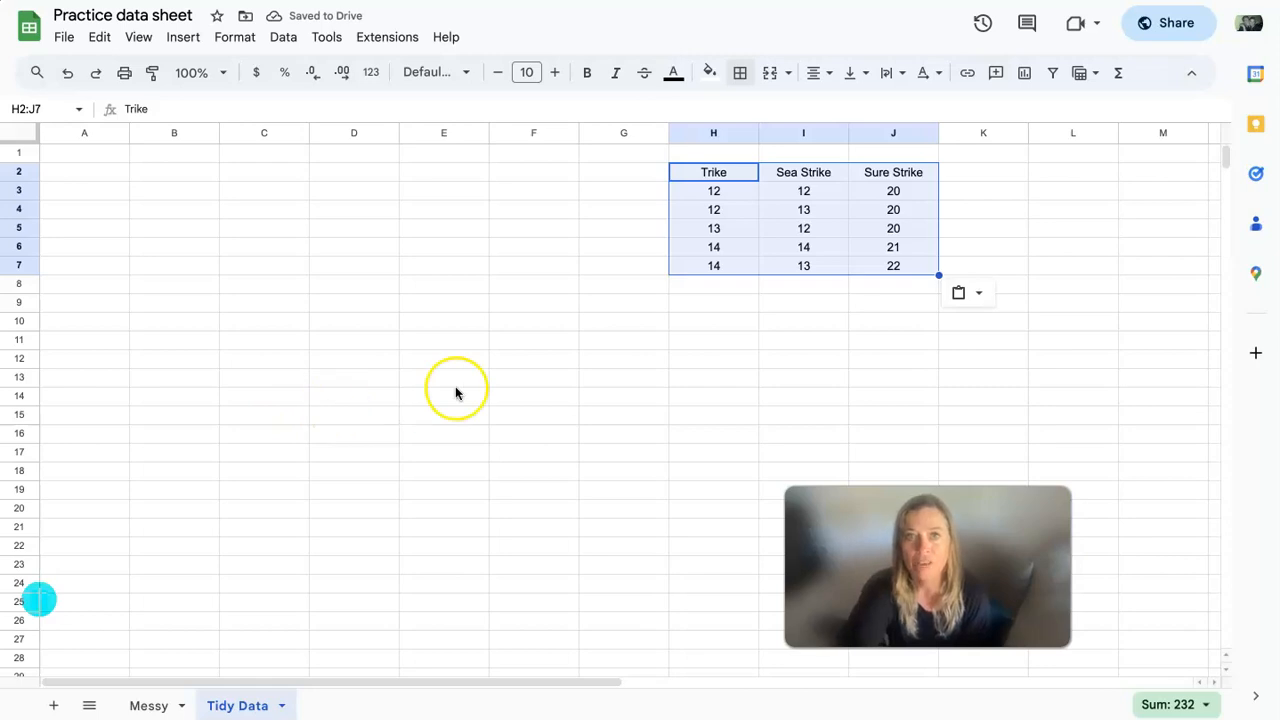
- Copy the Trike heading from H2 to A1 and fill it down through A5
{"action": "left_click", "coordinate": [728, 176]}
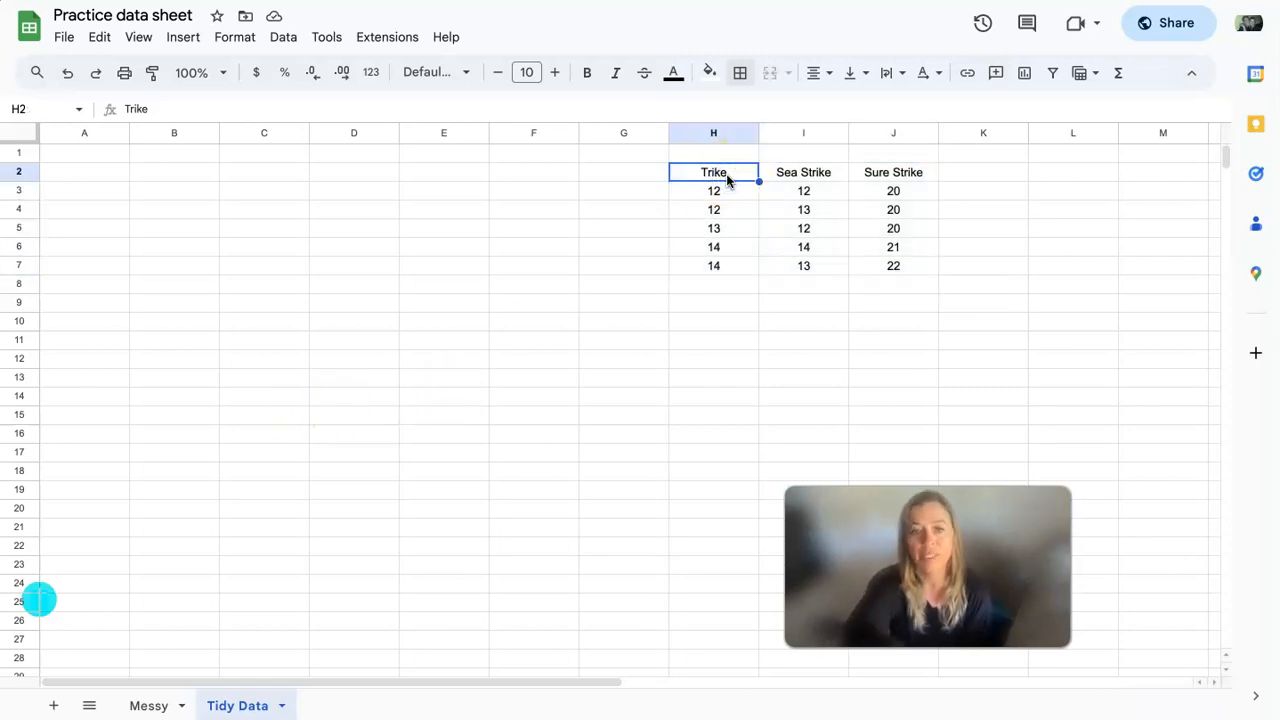
{"action": "left_click", "coordinate": [86, 155]}
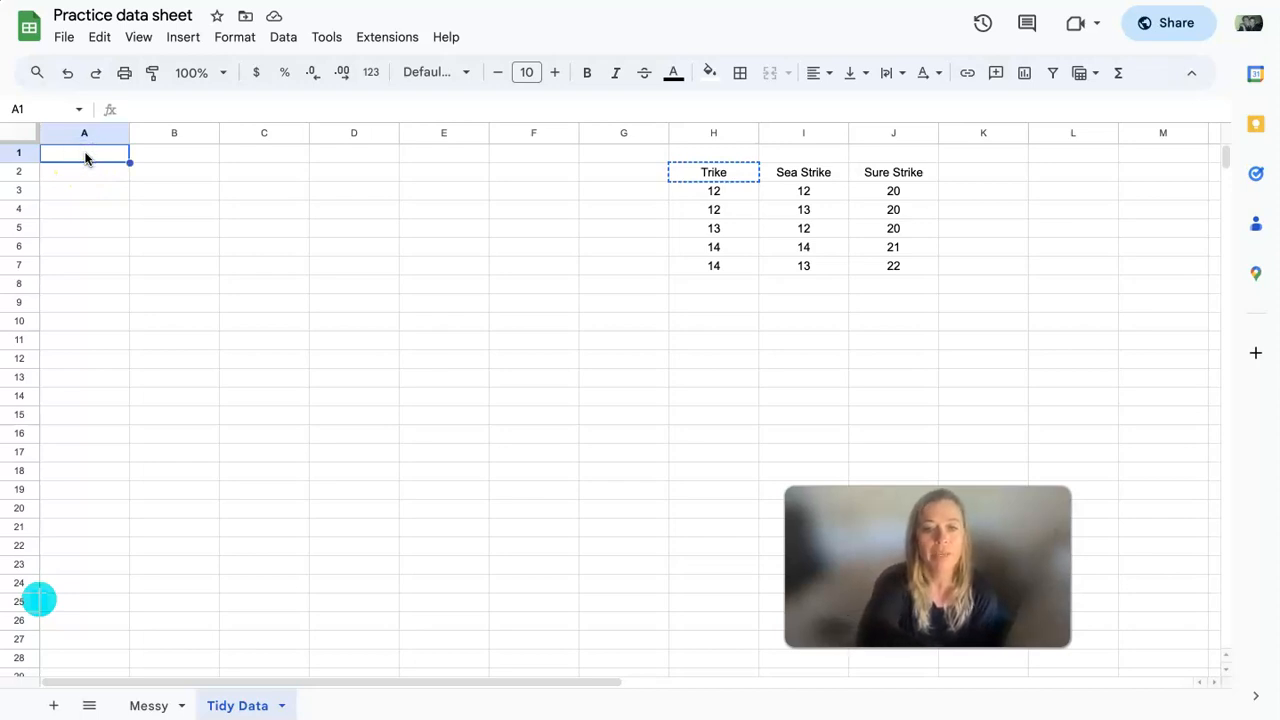
{"action": "key", "text": "ctrl+v"}
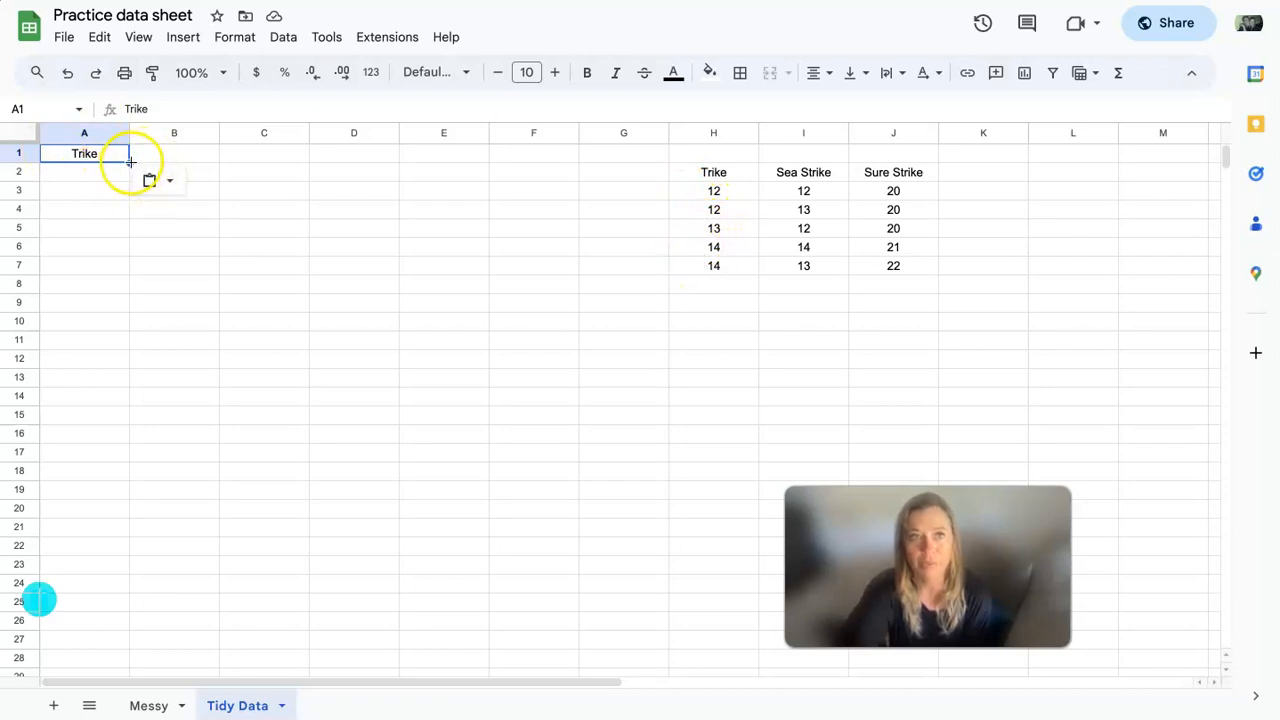
{"action": "left_click_drag", "start_coordinate": [130, 161], "coordinate": [121, 232]}
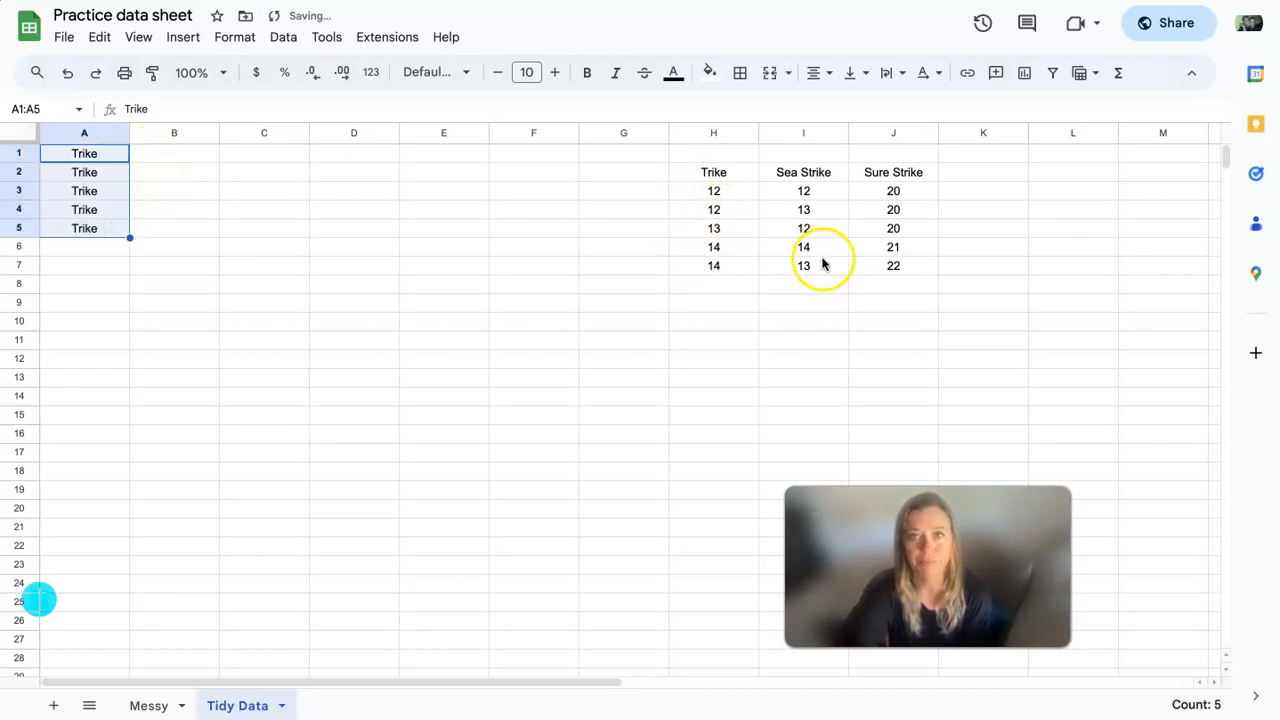
- Copy the Sea Strike heading from I2 to A6 and fill it down through A10
{"action": "left_click", "coordinate": [803, 172]}
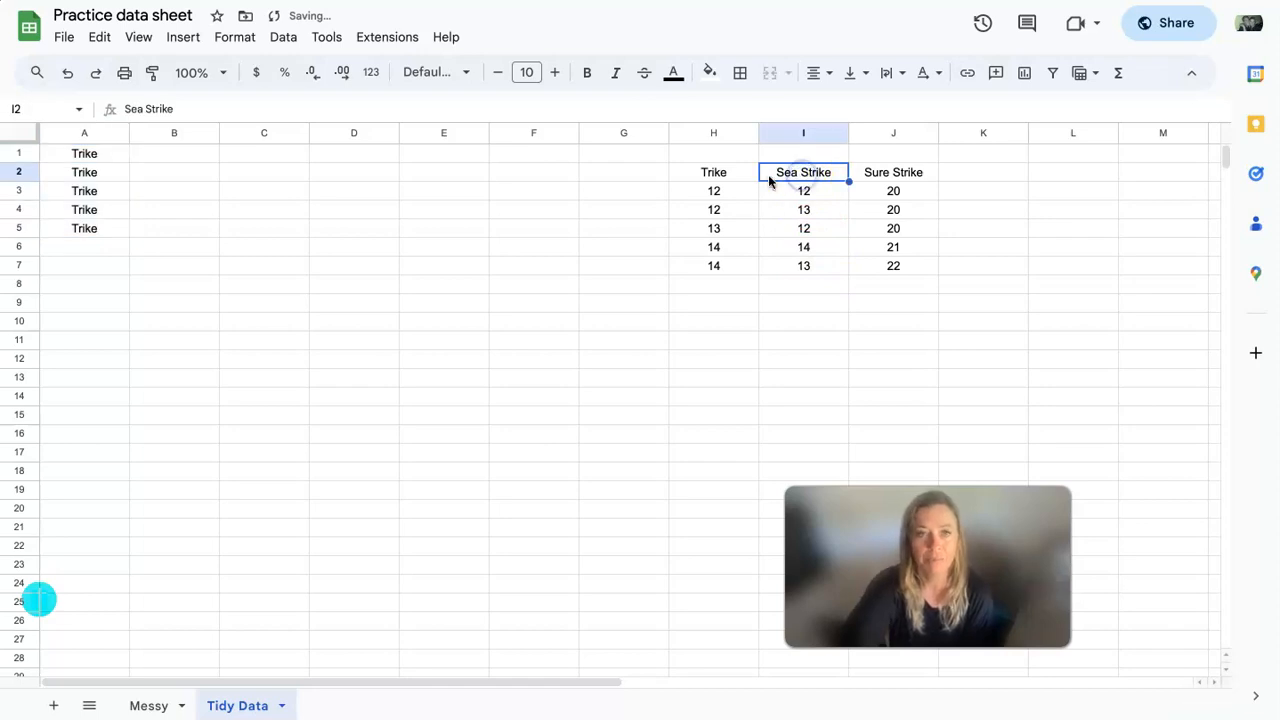
{"action": "left_click", "coordinate": [88, 248]}
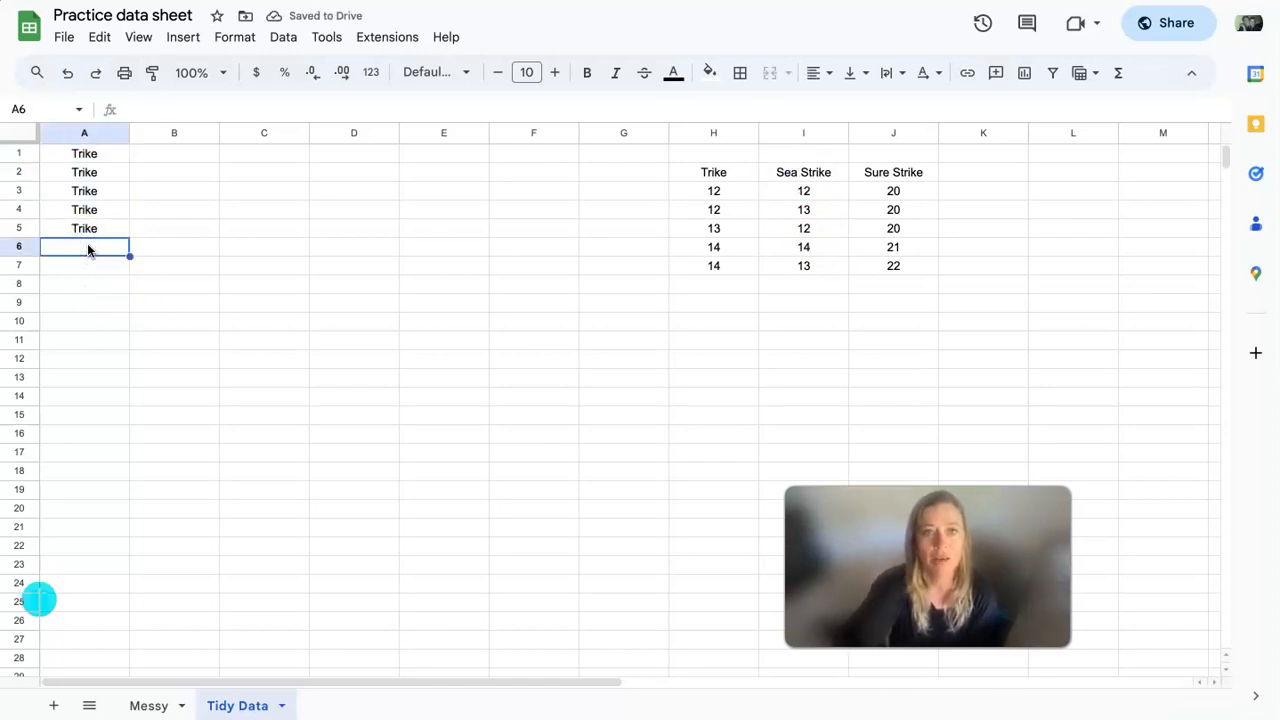
{"action": "left_click", "coordinate": [802, 172]}
{"action": "key", "text": "ctrl+c"}
{"action": "left_click", "coordinate": [70, 253]}
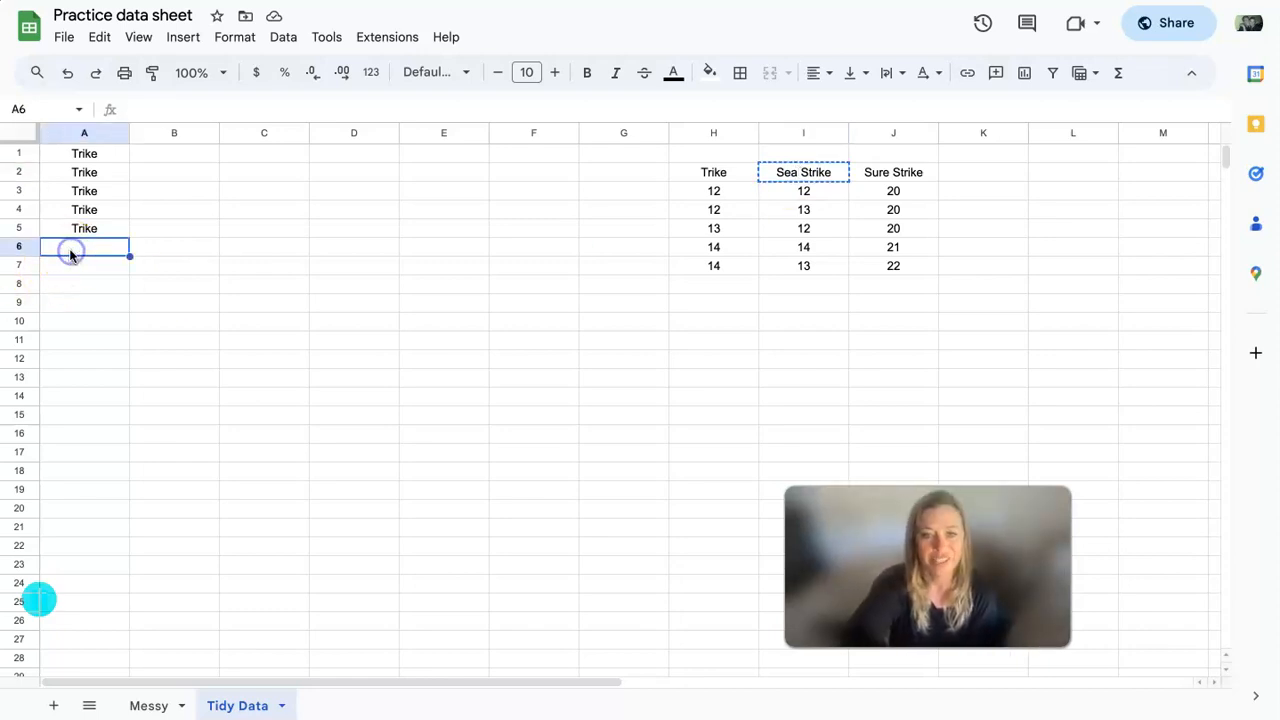
{"action": "key", "text": "ctrl+v"}
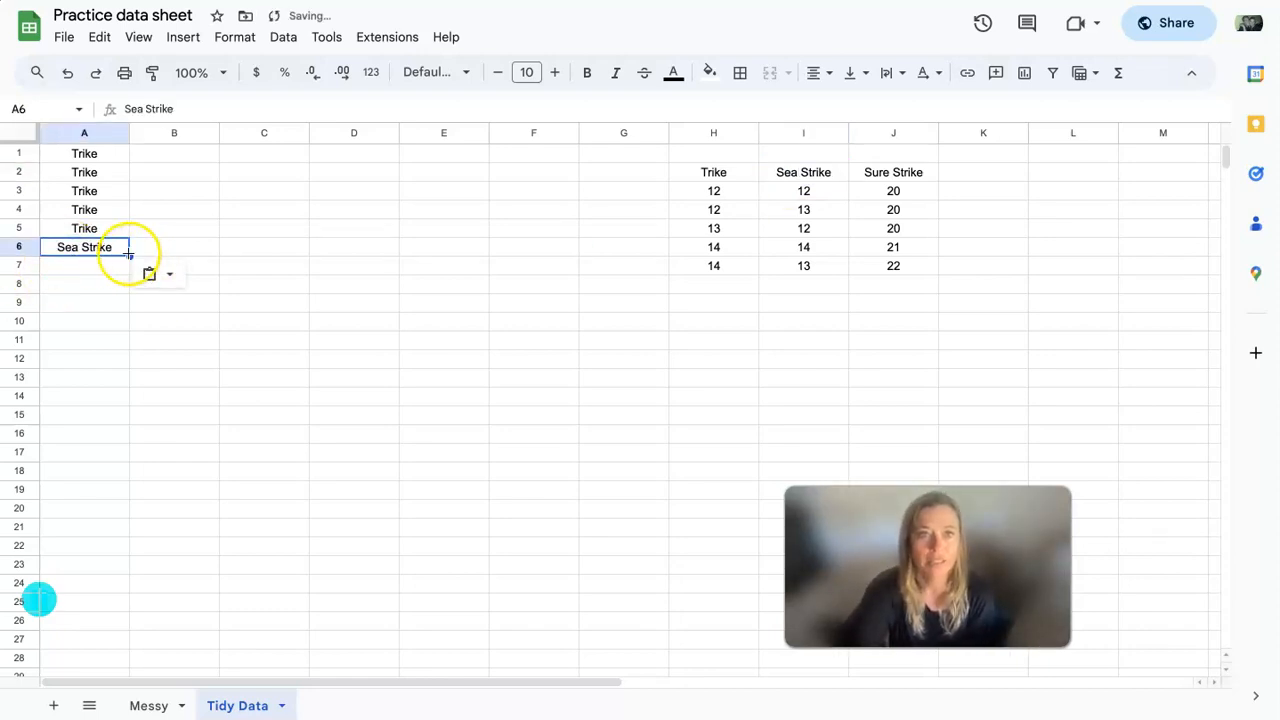
{"action": "left_click_drag", "start_coordinate": [129, 256], "coordinate": [121, 328]}
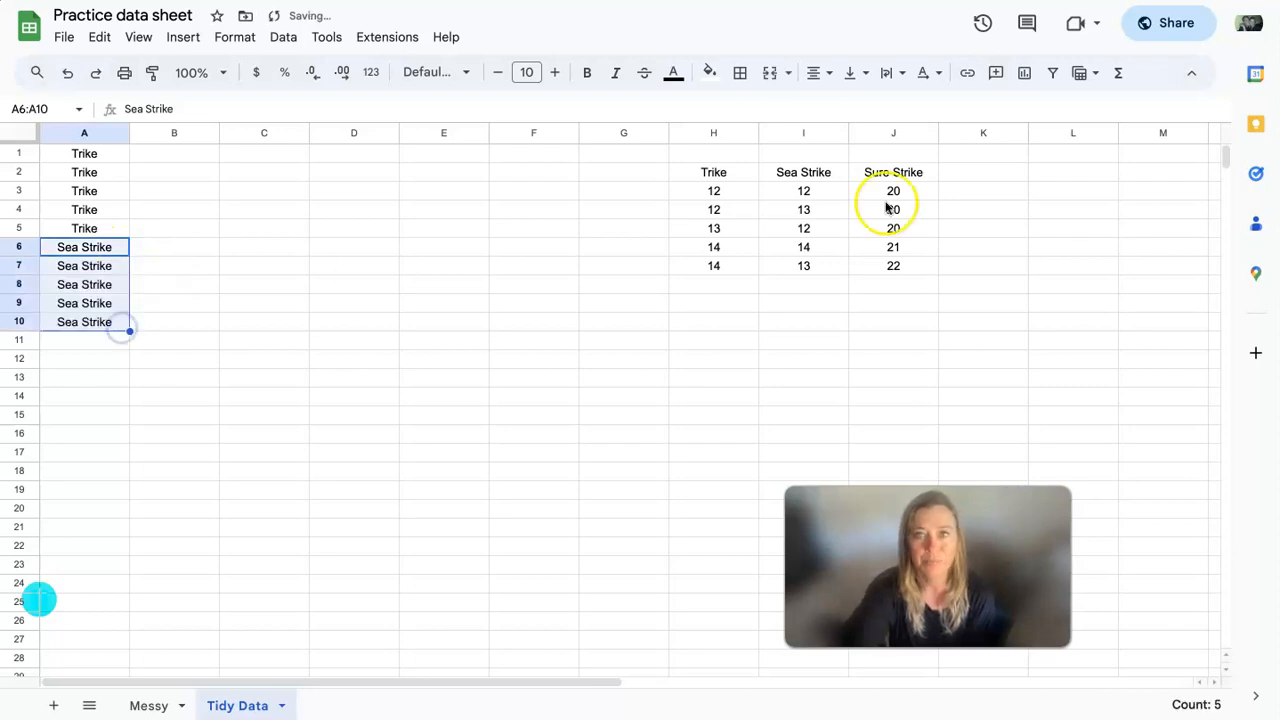
- Copy the Sure Strike heading from J2 to A11 and fill it down through A15
{"action": "left_click", "coordinate": [889, 173]}
{"action": "key", "text": "ctrl+c"}
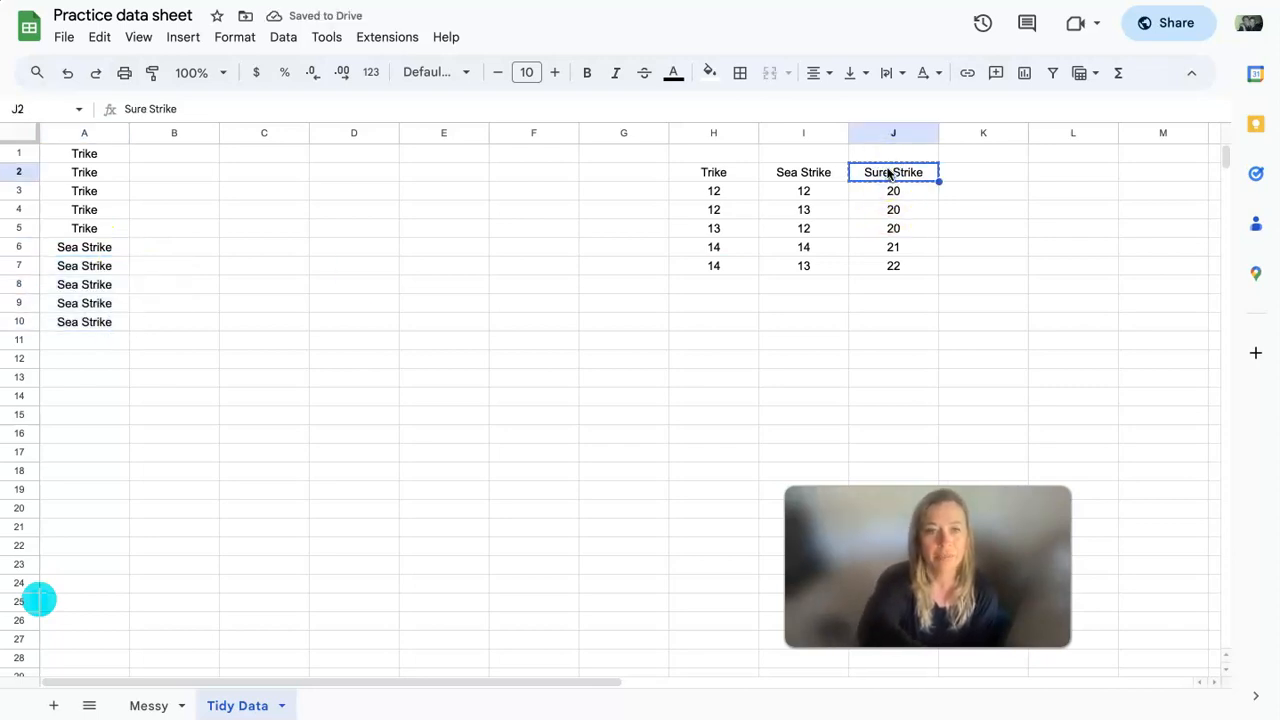
{"action": "left_click", "coordinate": [92, 342]}
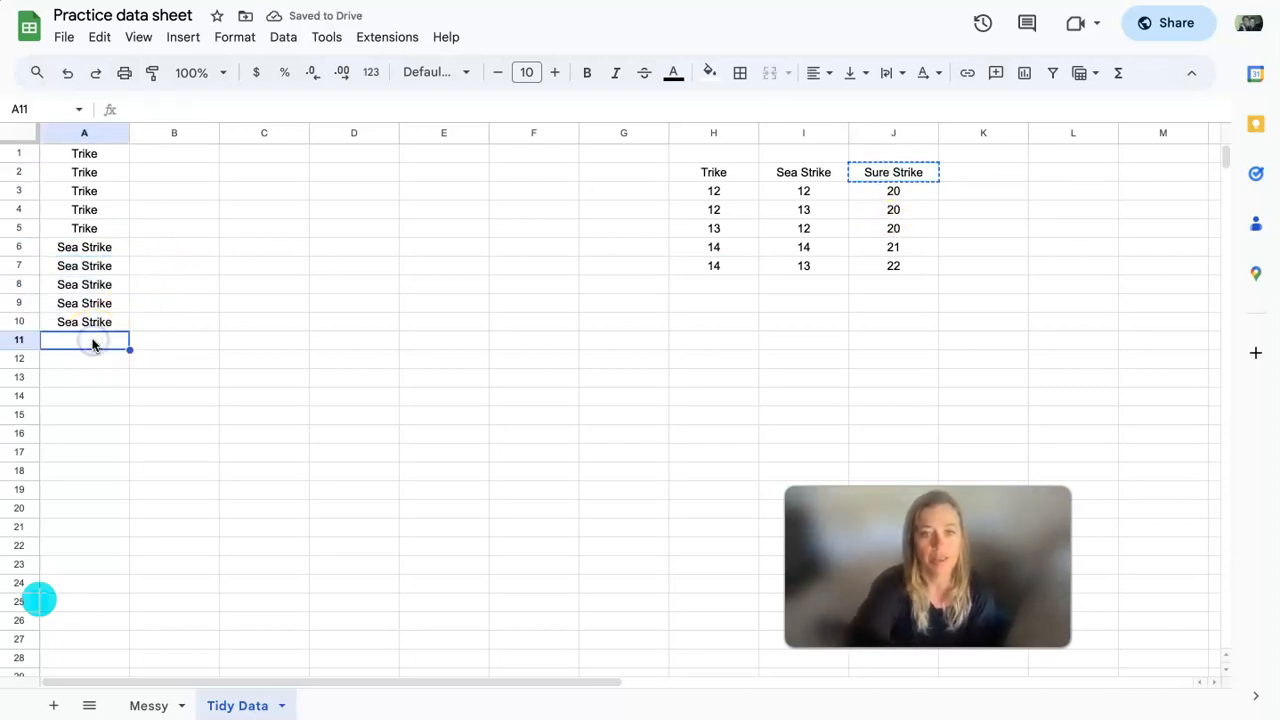
{"action": "key", "text": "ctrl+v"}
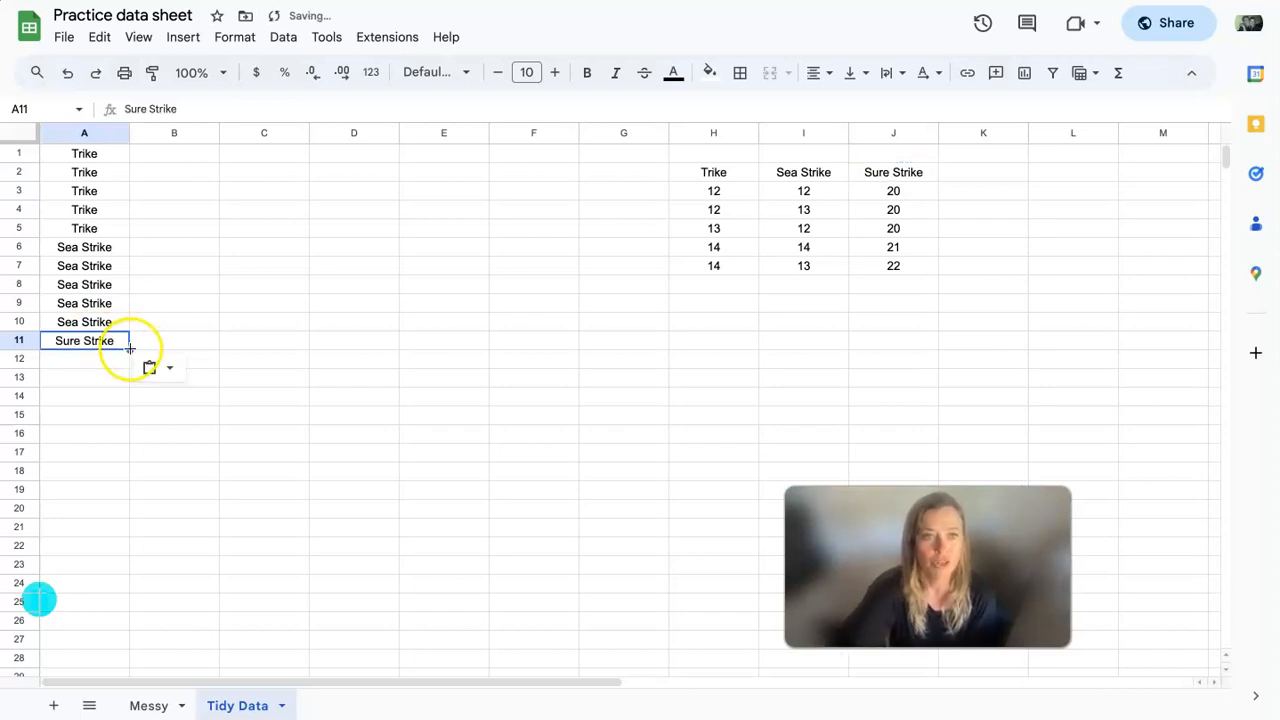
{"action": "left_click_drag", "start_coordinate": [132, 349], "coordinate": [130, 421]}
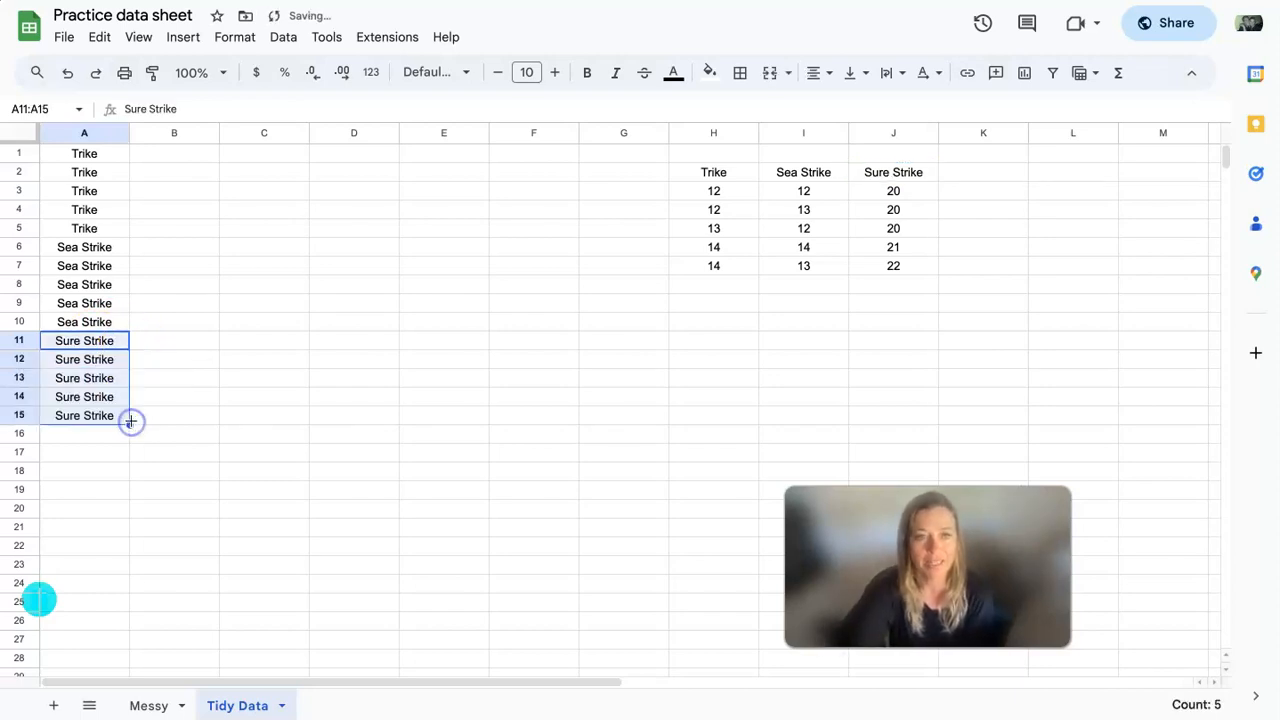
{"action": "left_click", "coordinate": [426, 428]}
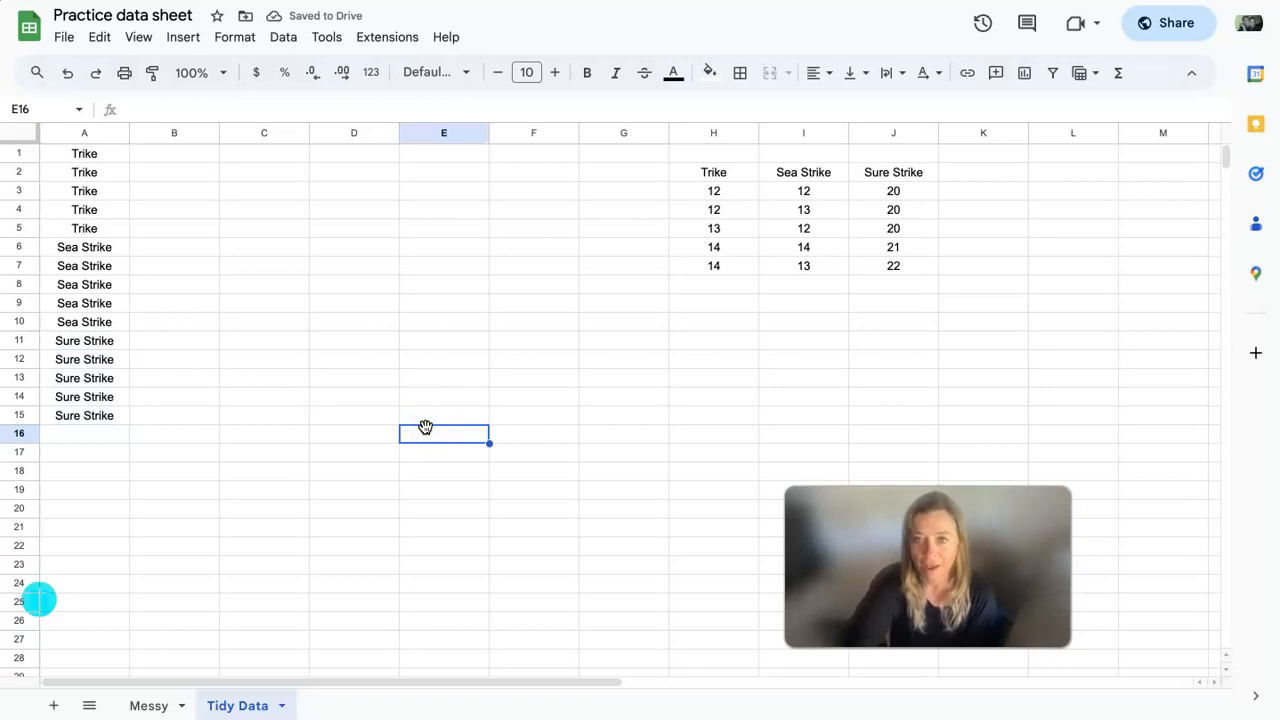
{"action": "left_click", "coordinate": [64, 438]}
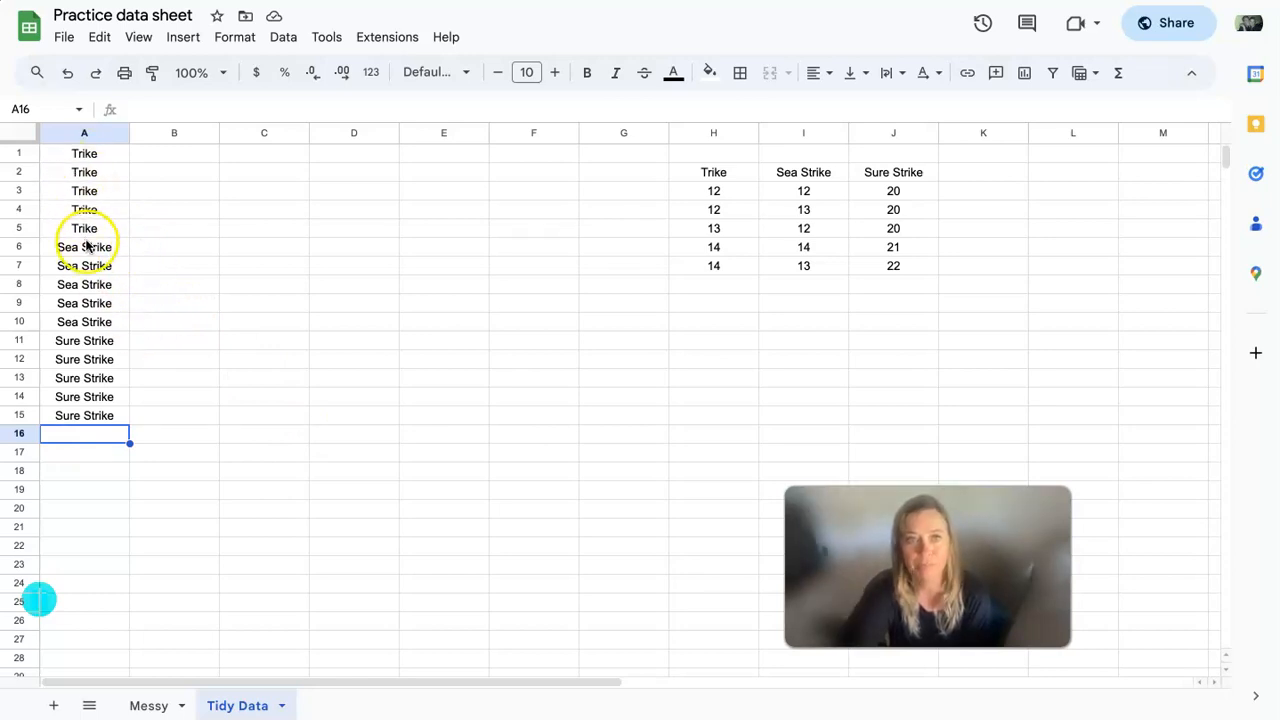
- Copy the Trike measurements in H3:H7 to column B starting at B1, and the Sea Strike measurements in I3:I7 starting at B6
{"action": "left_click_drag", "start_coordinate": [732, 192], "coordinate": [731, 266]}
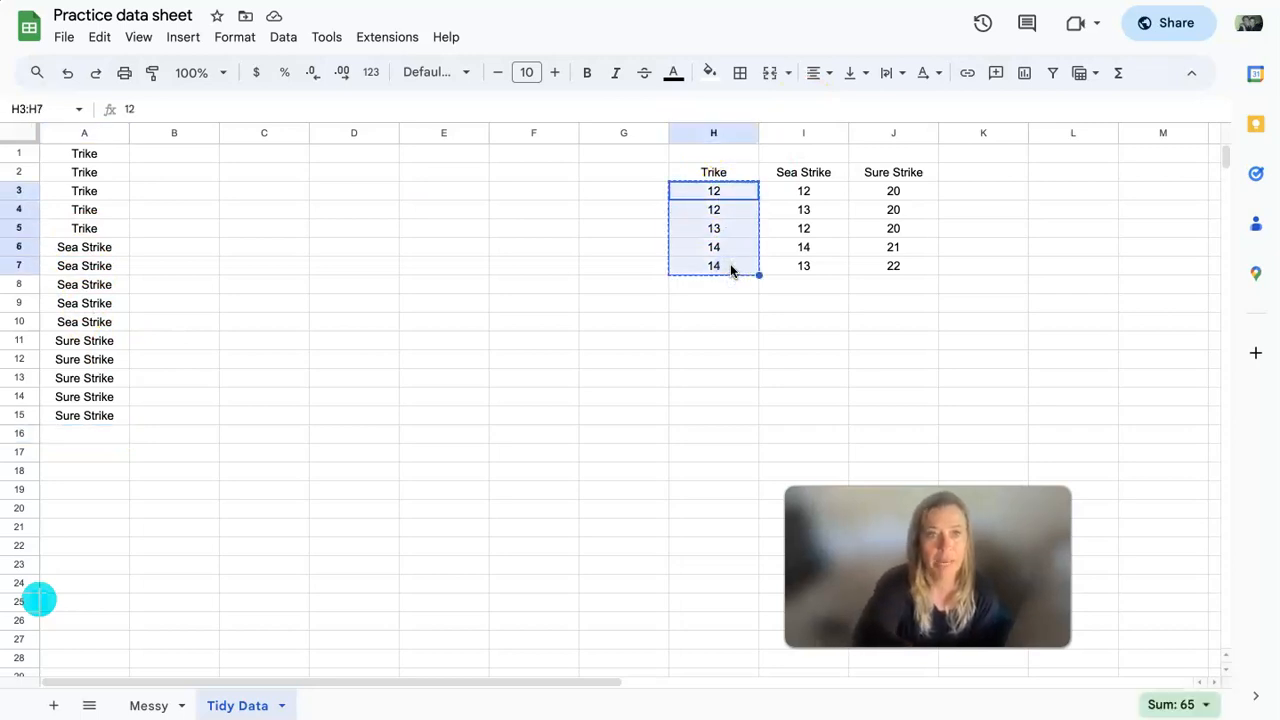
{"action": "left_click", "coordinate": [185, 155]}
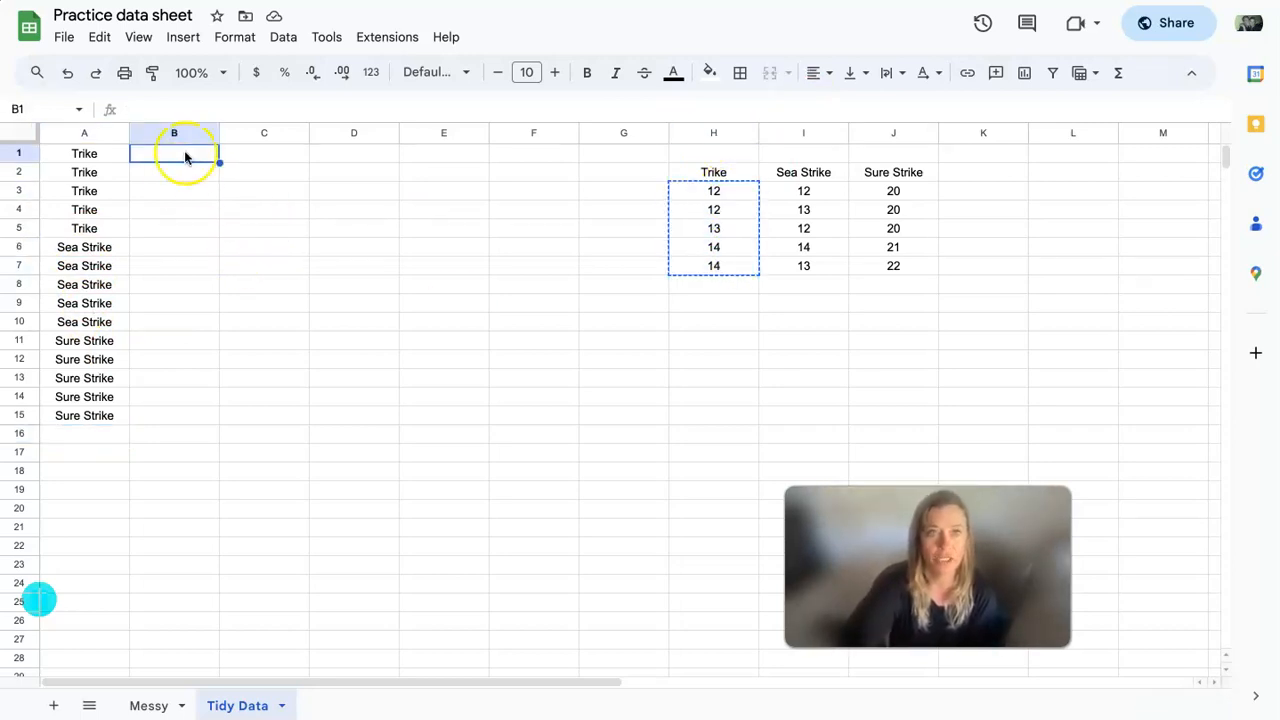
{"action": "key", "text": "ctrl+v"}
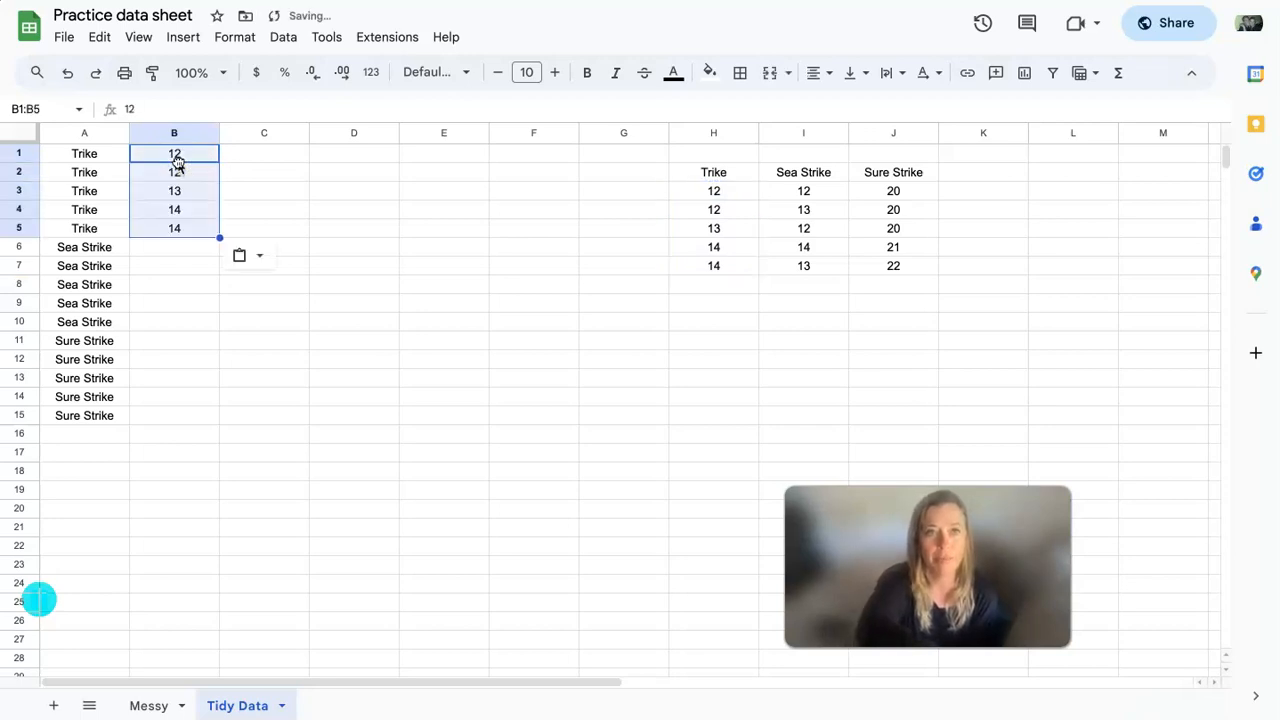
{"action": "left_click_drag", "start_coordinate": [818, 191], "coordinate": [810, 268]}
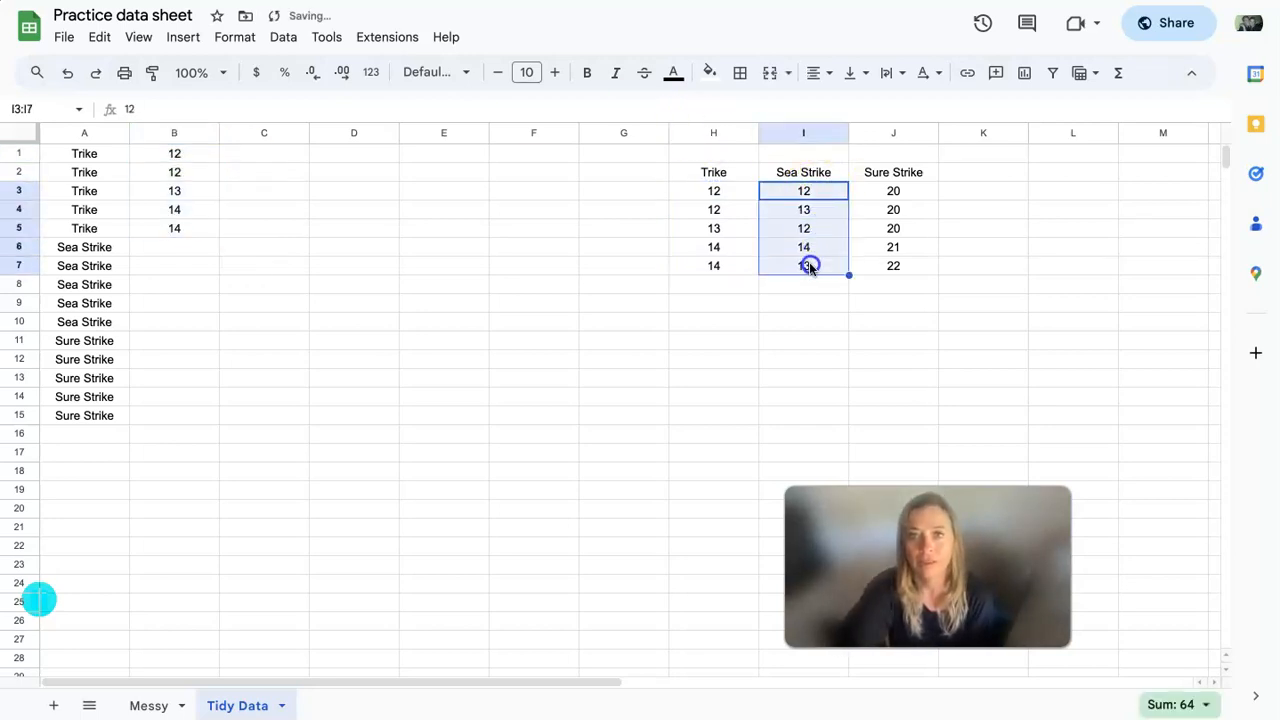
{"action": "key", "text": "ctrl+c"}
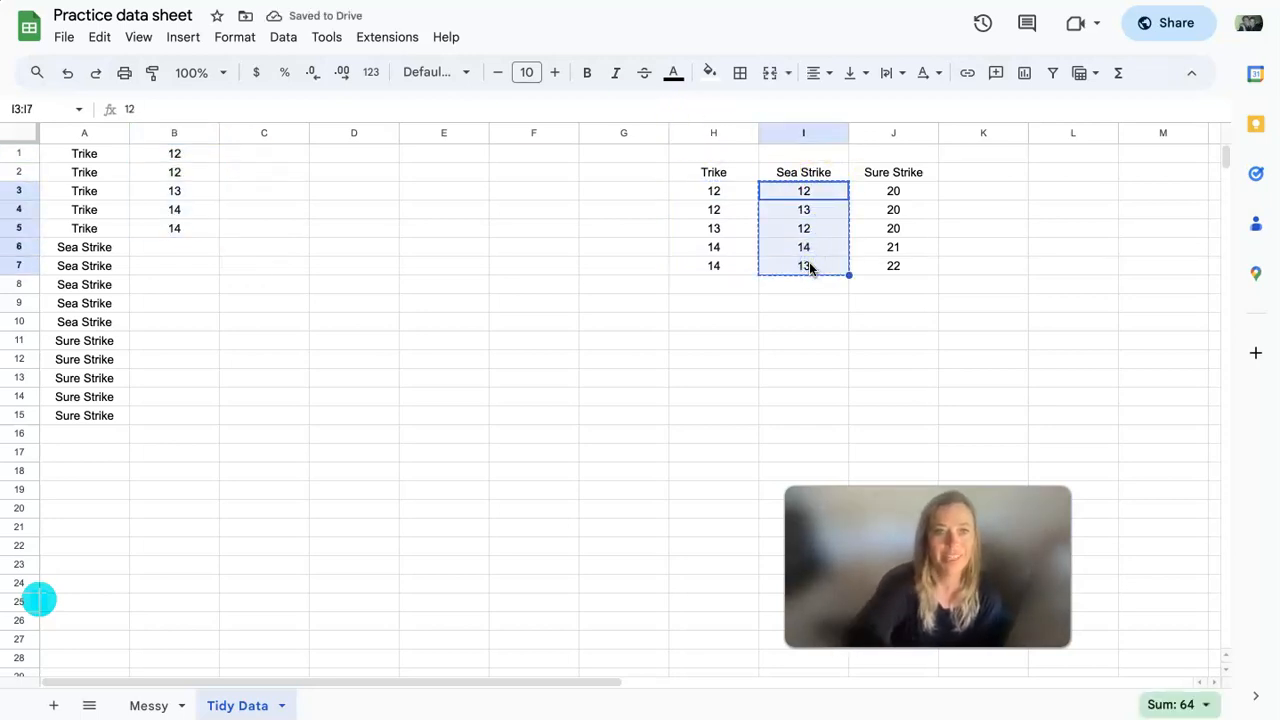
{"action": "left_click", "coordinate": [178, 248]}
{"action": "key", "text": "ctrl+v"}
- Copy the Sure Strike measurements in J3:J7 to B11, and clear the leftover source block H2:J8
{"action": "left_click_drag", "start_coordinate": [922, 194], "coordinate": [914, 263]}
{"action": "key", "text": "ctrl+c"}
{"action": "left_click", "coordinate": [172, 340]}
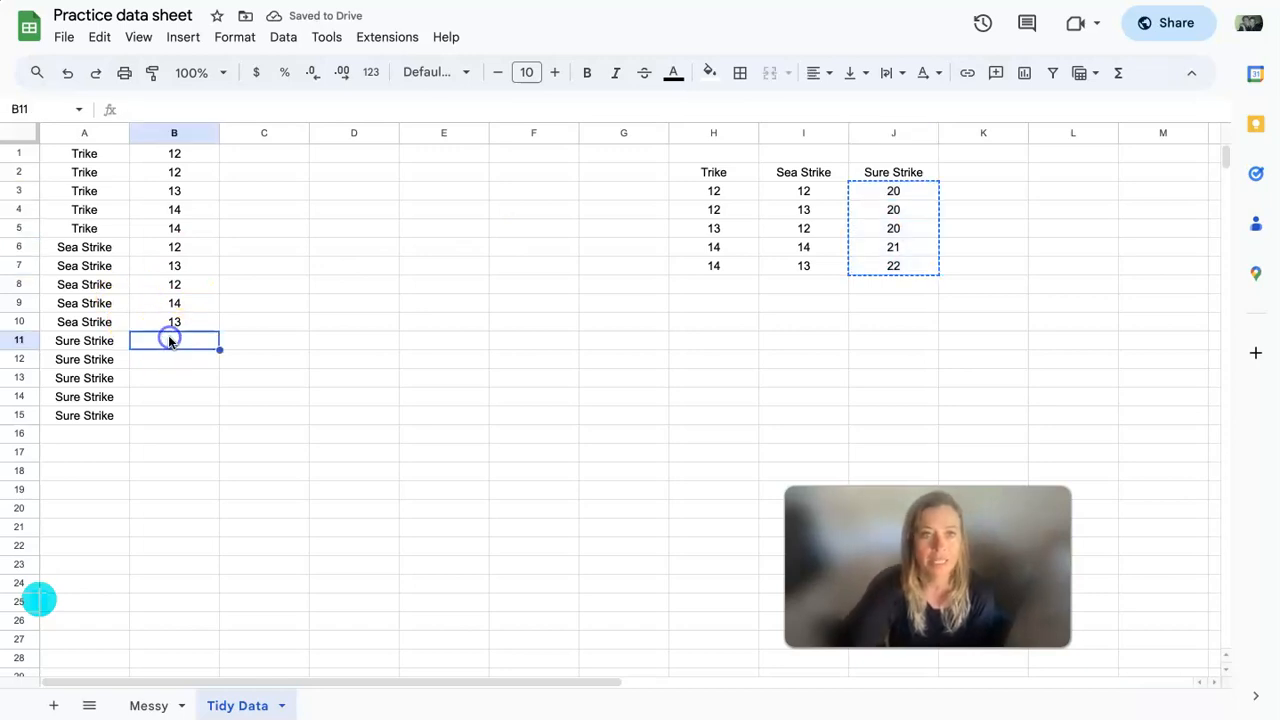
{"action": "key", "text": "ctrl+v"}
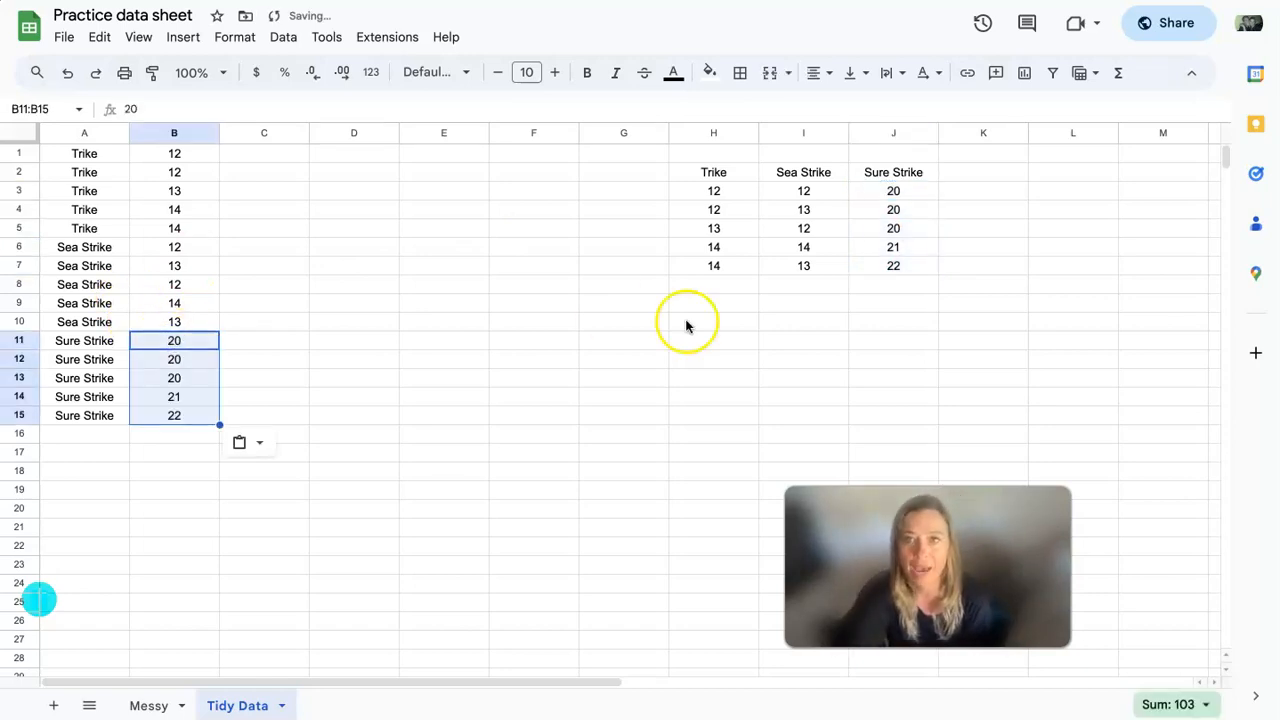
{"action": "left_click_drag", "start_coordinate": [716, 175], "coordinate": [908, 287]}
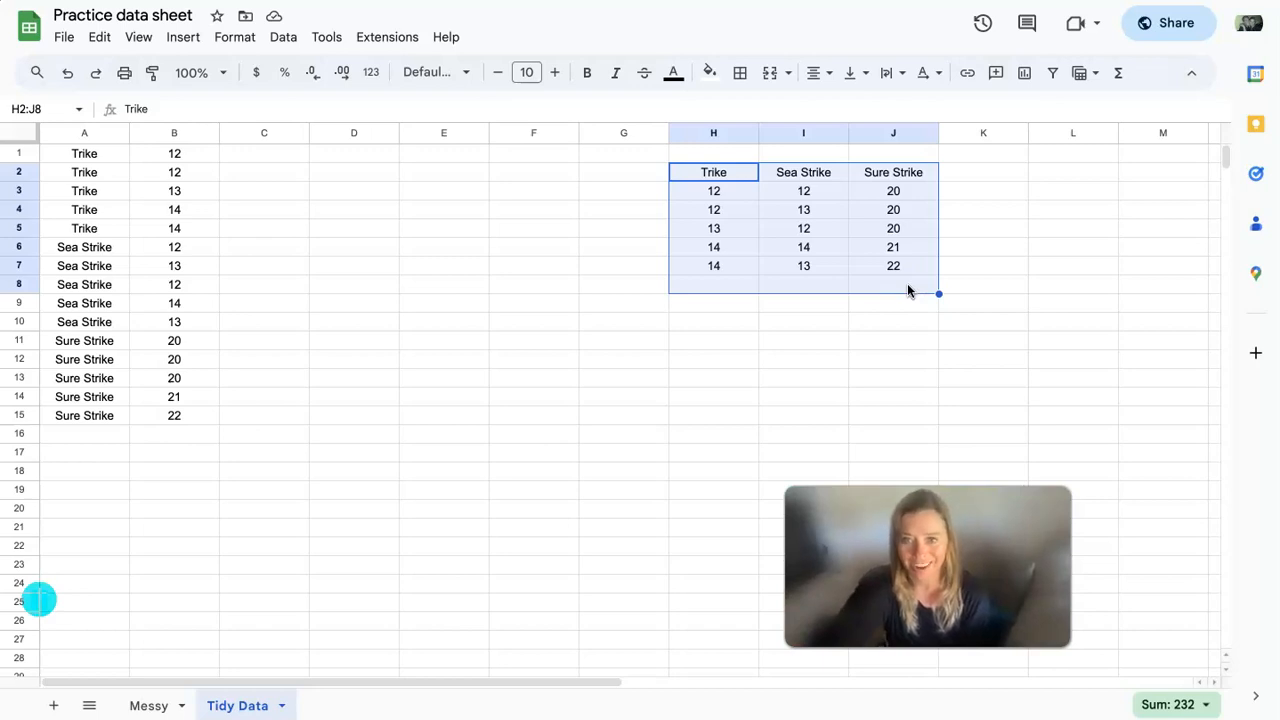
{"action": "key", "text": "Delete"}
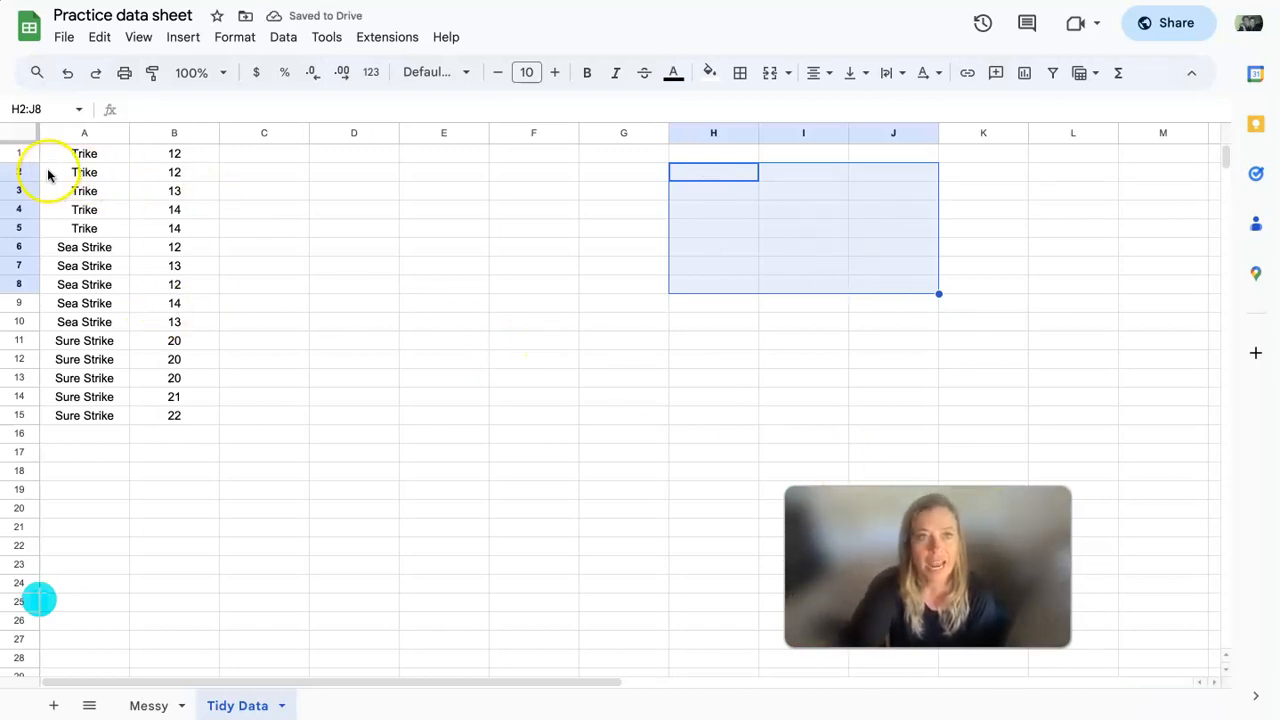
- Insert an empty row above row 1 and enter the heading Line Type in A1
{"action": "left_click", "coordinate": [8, 152]}
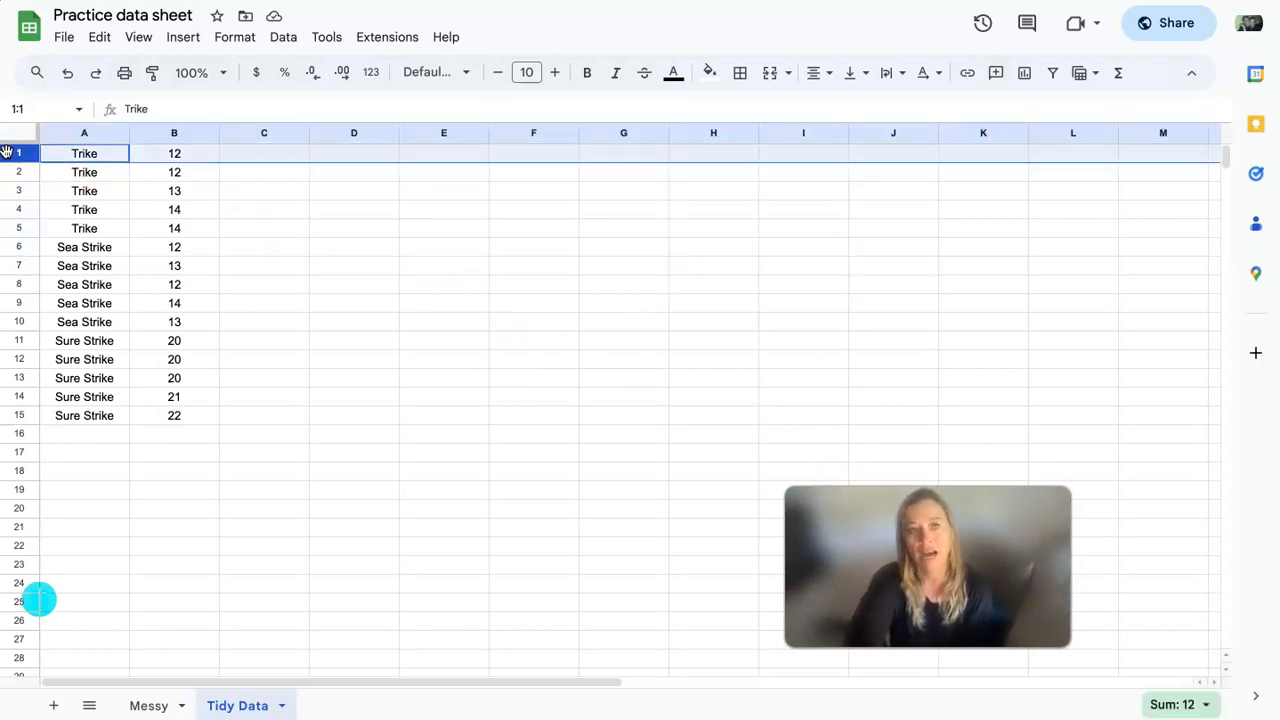
{"action": "right_click", "coordinate": [6, 152]}
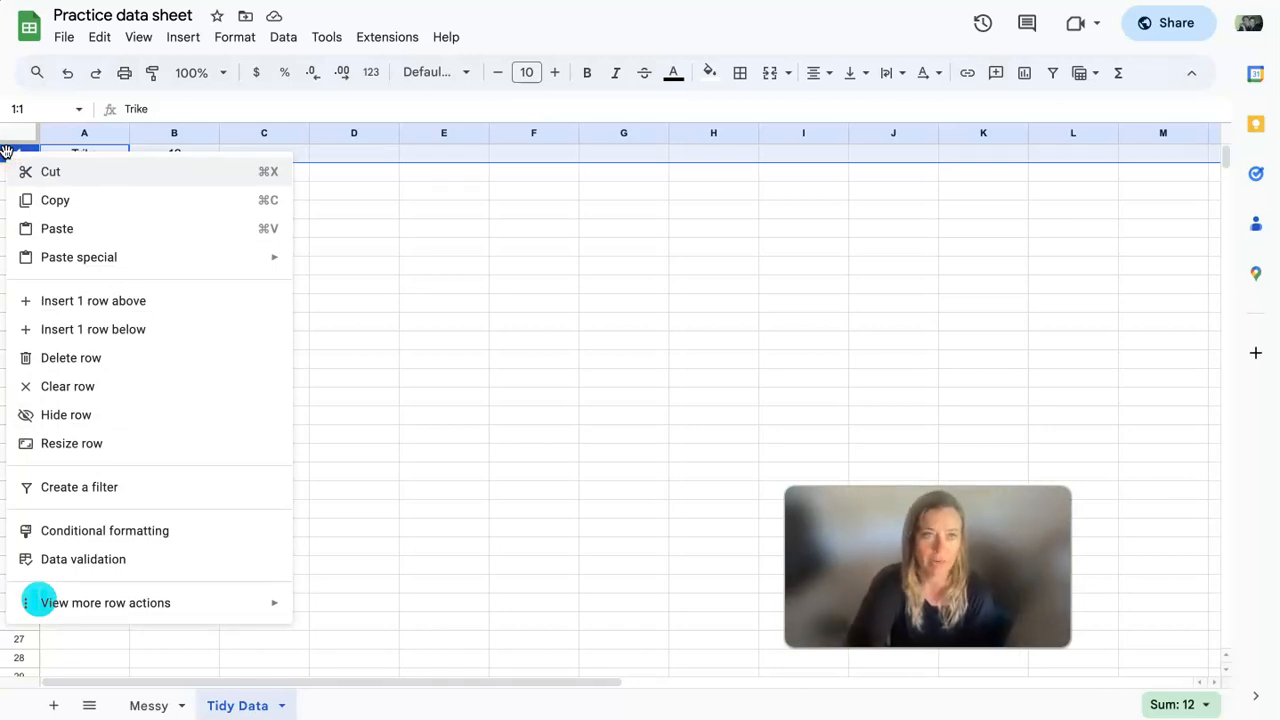
{"action": "left_click", "coordinate": [75, 301]}
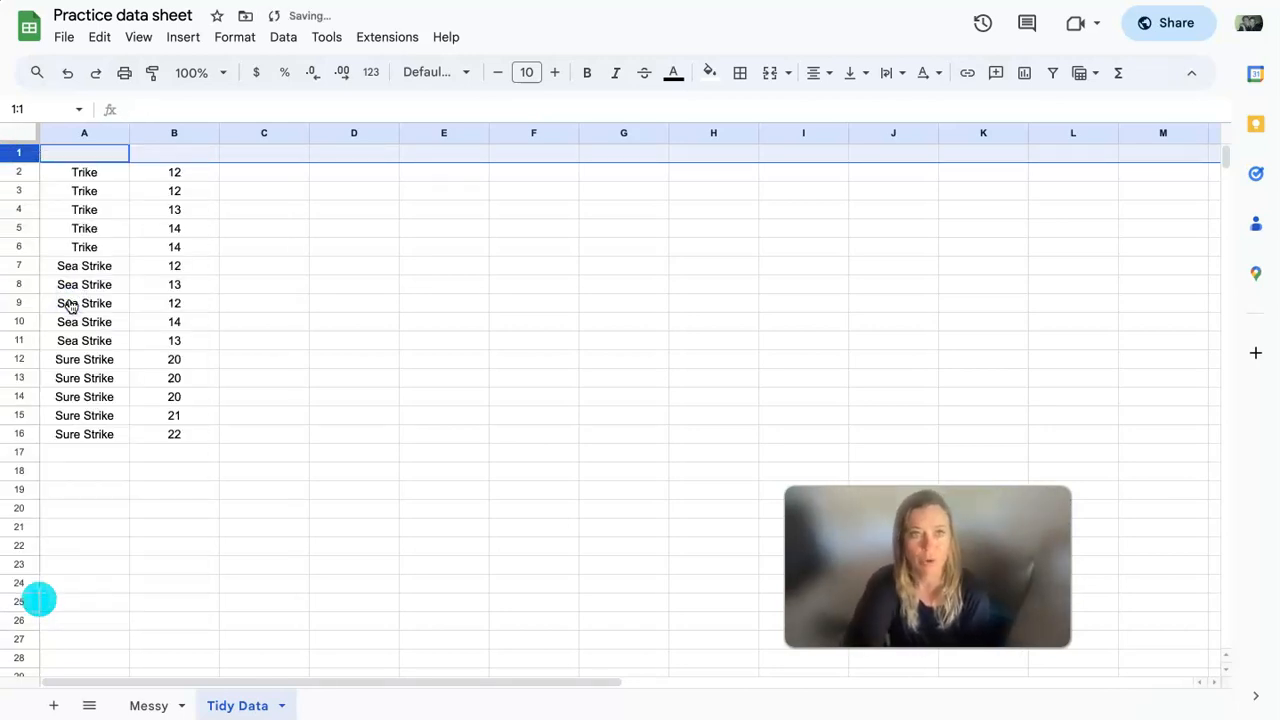
{"action": "left_click", "coordinate": [87, 155]}
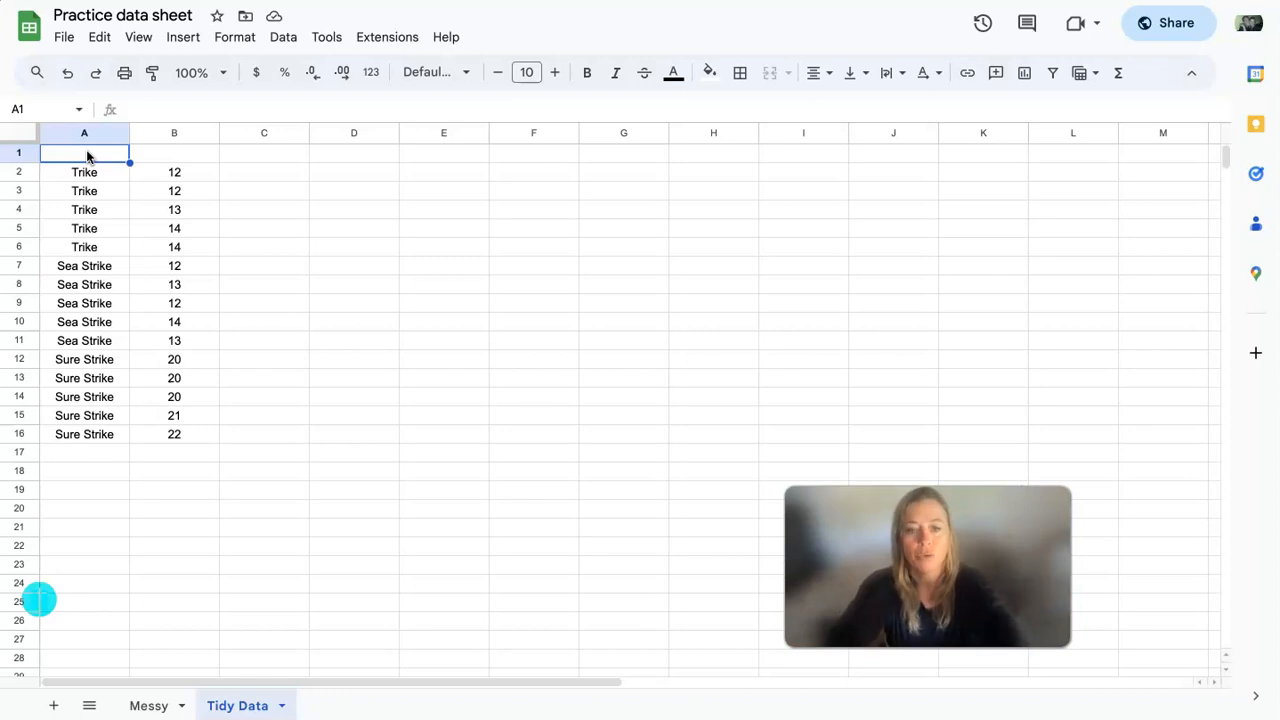
{"action": "type", "text": "Lin"}
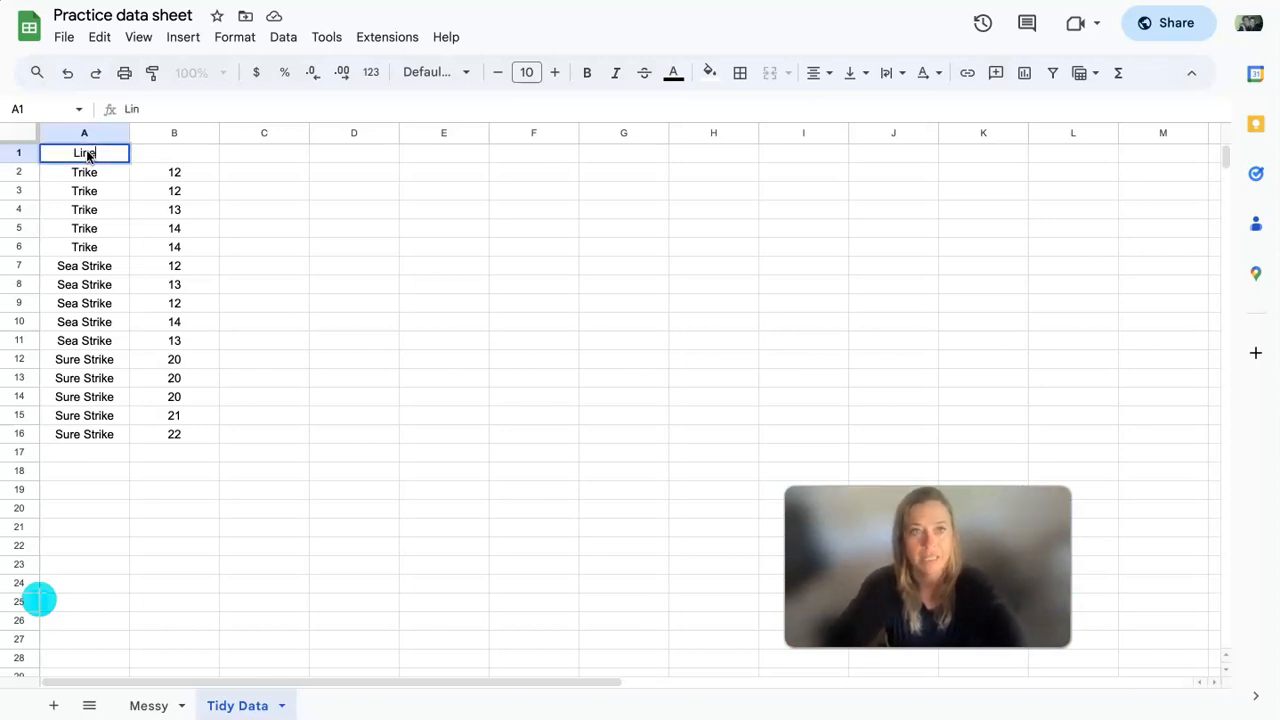
{"action": "type", "text": "e Type"}
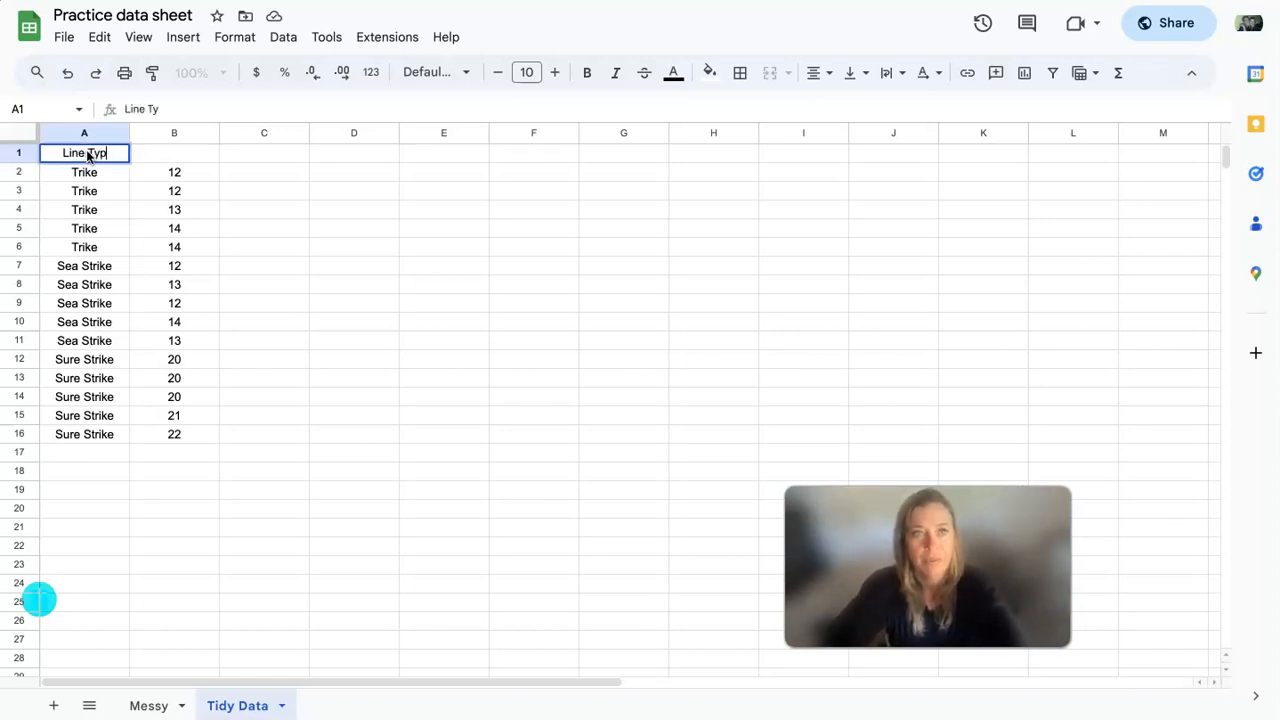
- Enter the heading Force Till Break (N) in B1 and fit column B's width to its content
{"action": "left_click", "coordinate": [174, 159]}
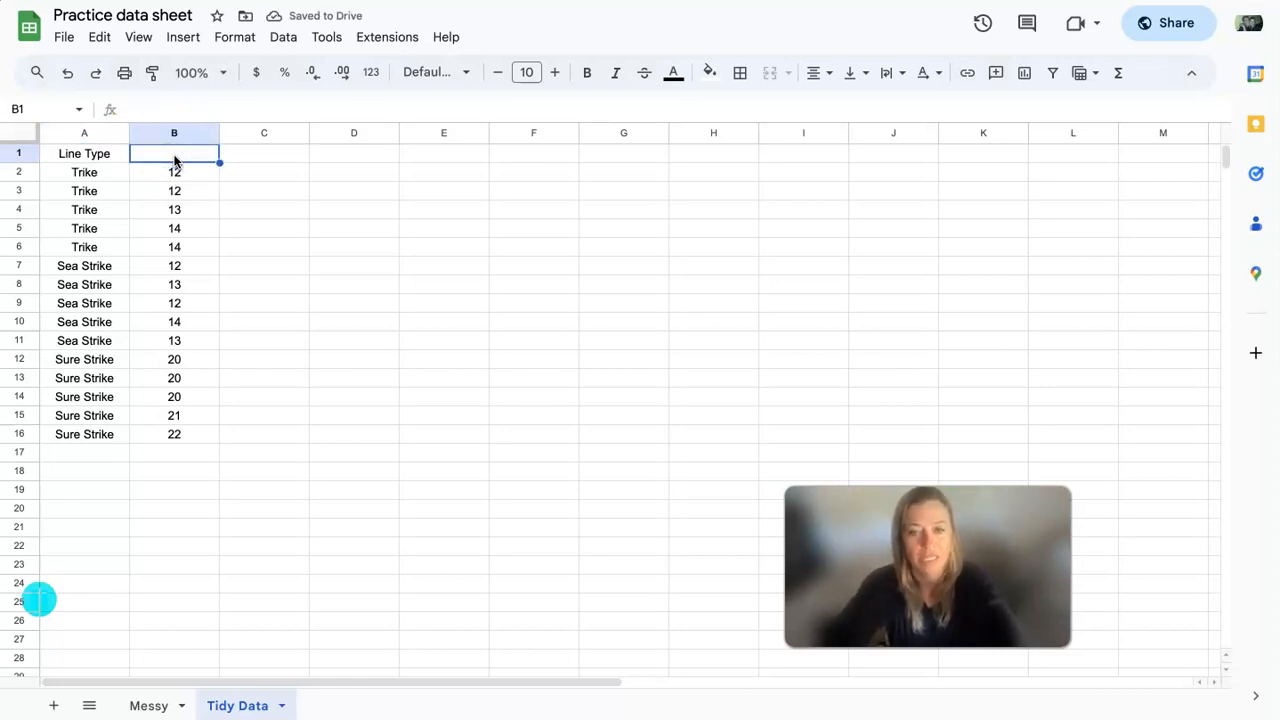
{"action": "type", "text": "Force Till Break"}
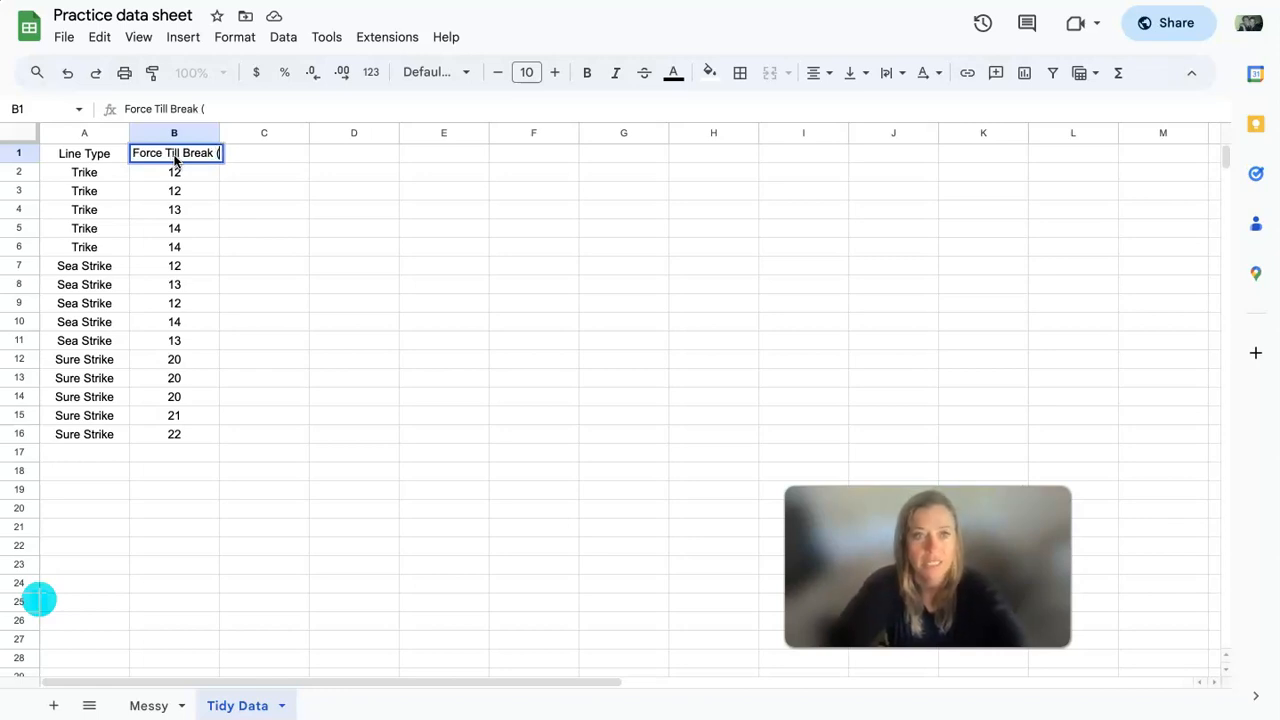
{"action": "type", "text": " (N"}
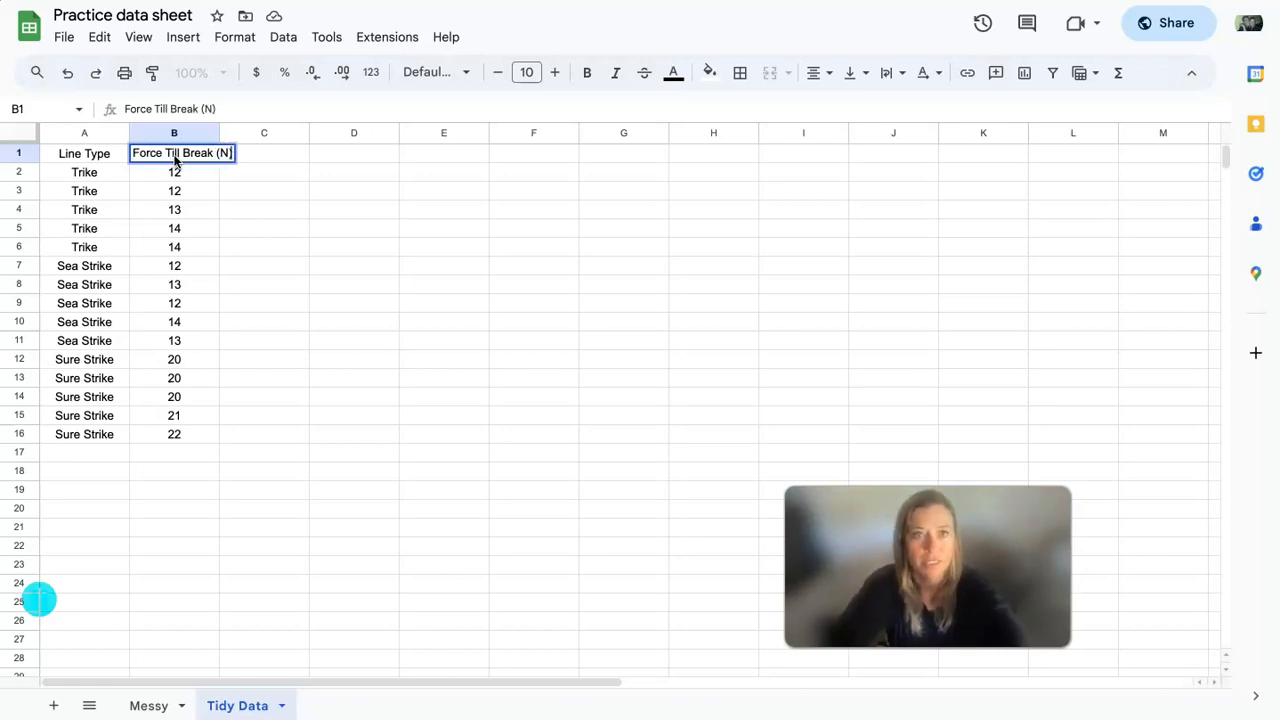
{"action": "type", "text": ")"}
{"action": "left_click", "coordinate": [354, 303]}
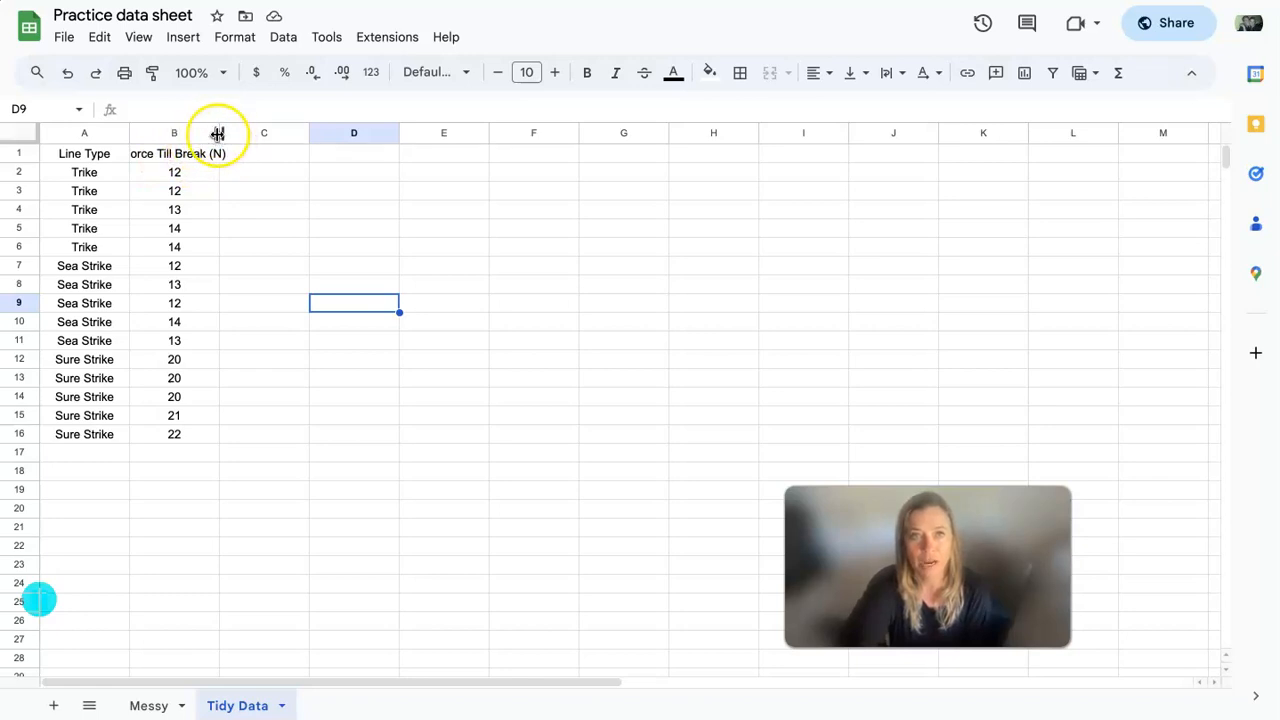
{"action": "double_click", "coordinate": [217, 133]}
{"action": "left_click", "coordinate": [283, 220]}
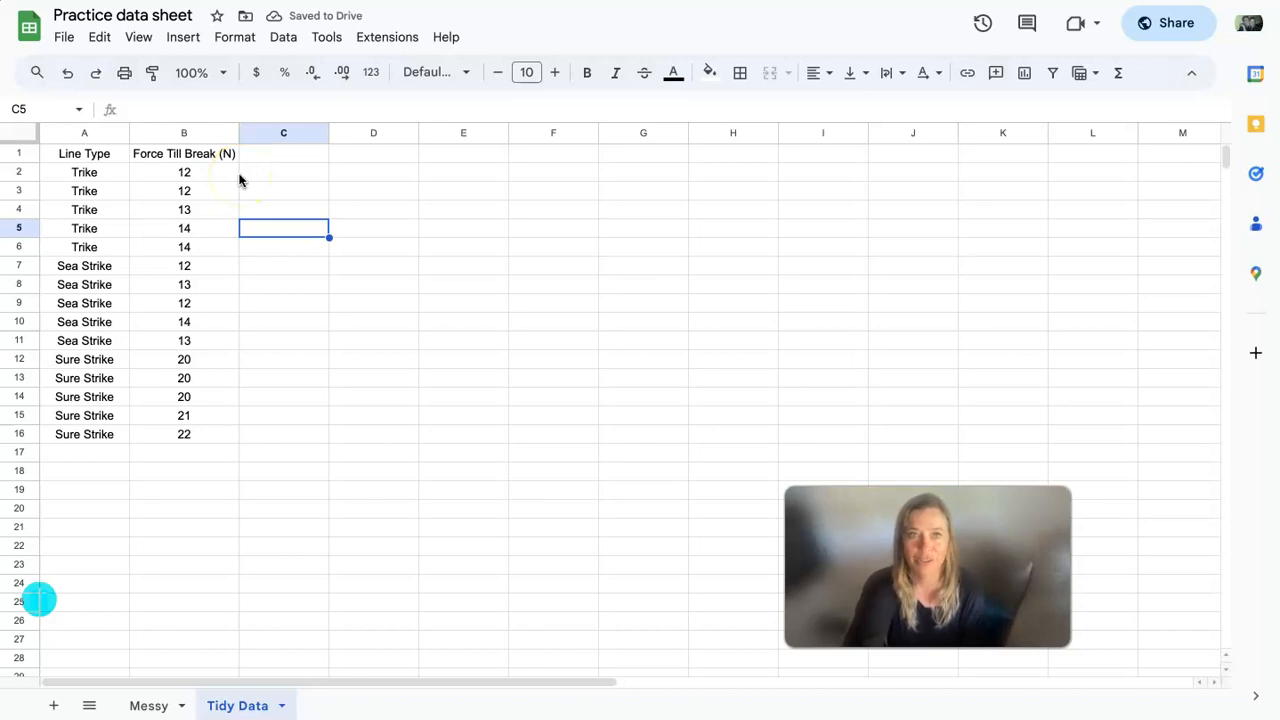
- Freeze row 1 of the Tidy Data sheet so the headings stay in place while scrolling
{"action": "left_click", "coordinate": [49, 148]}
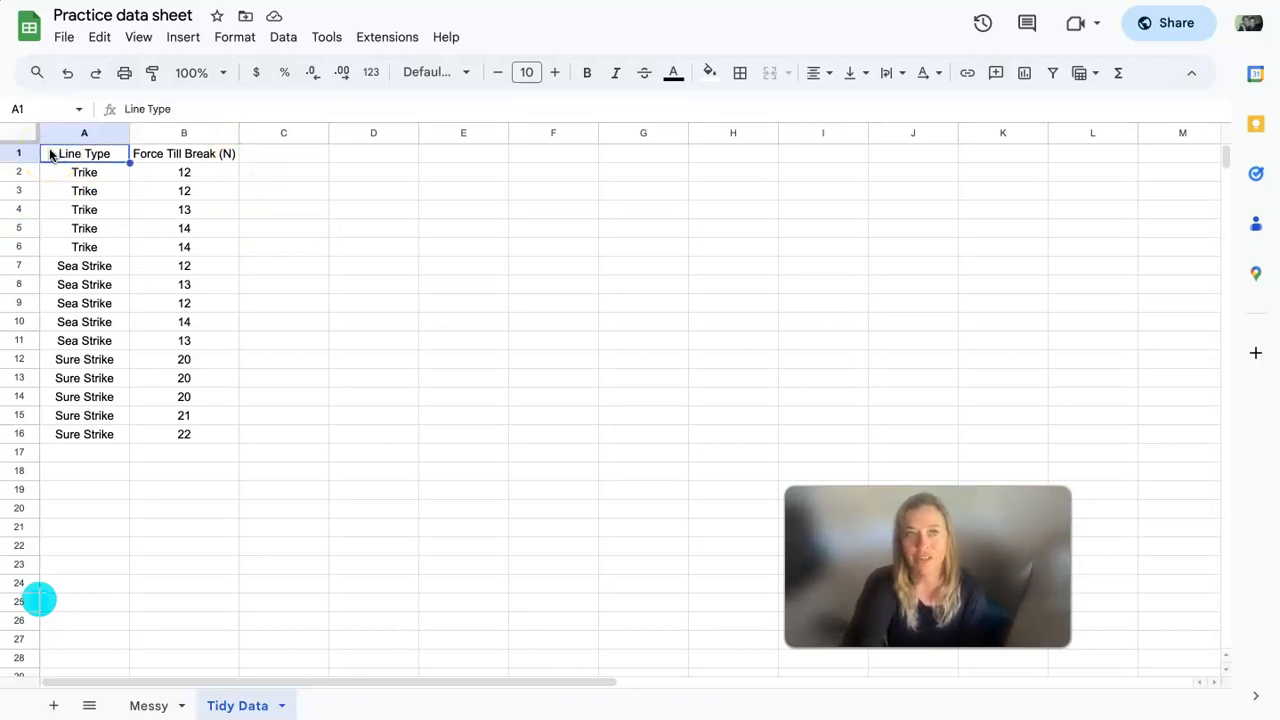
{"action": "left_click", "coordinate": [20, 154]}
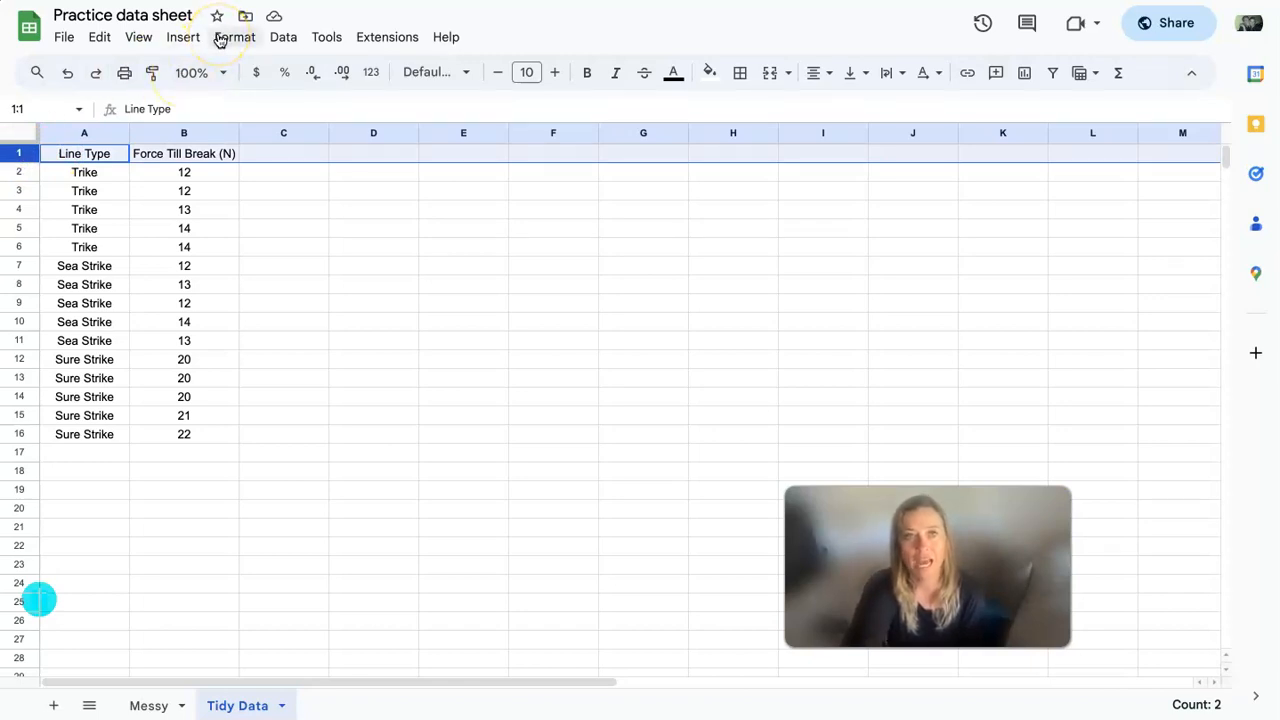
{"action": "left_click", "coordinate": [146, 46]}
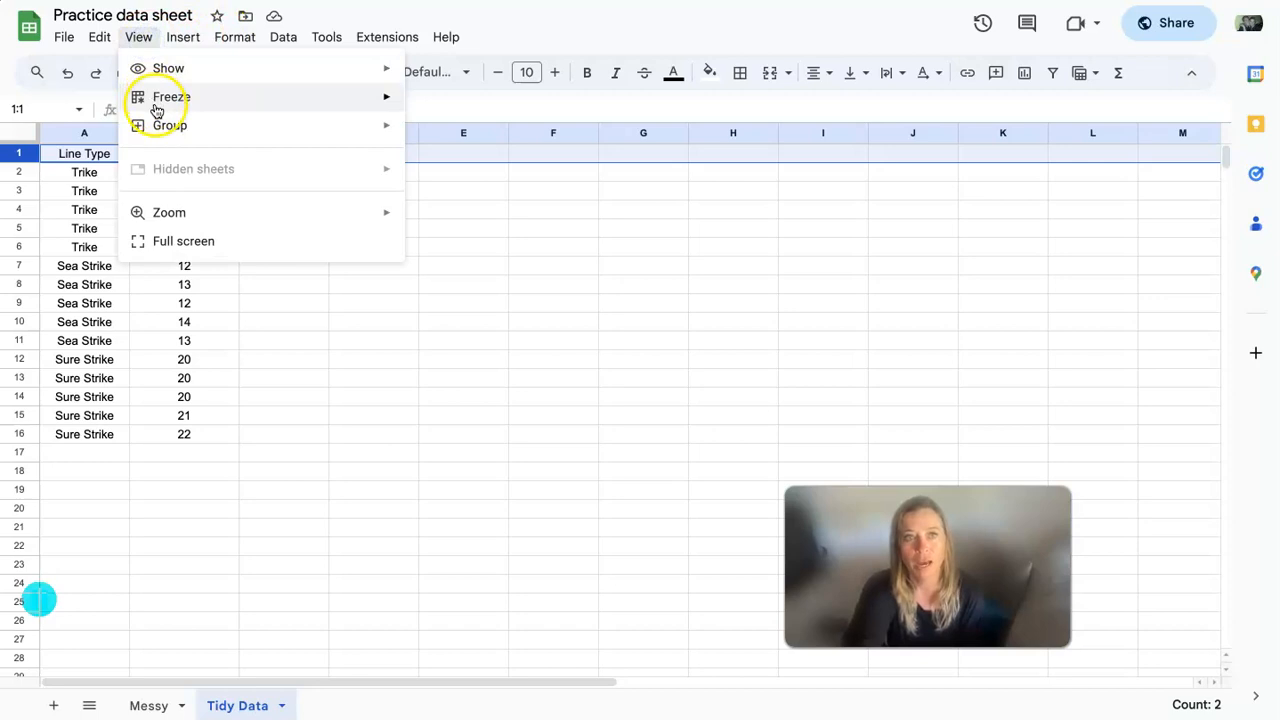
{"action": "mouse_move", "coordinate": [157, 100]}
{"action": "left_click", "coordinate": [432, 131]}
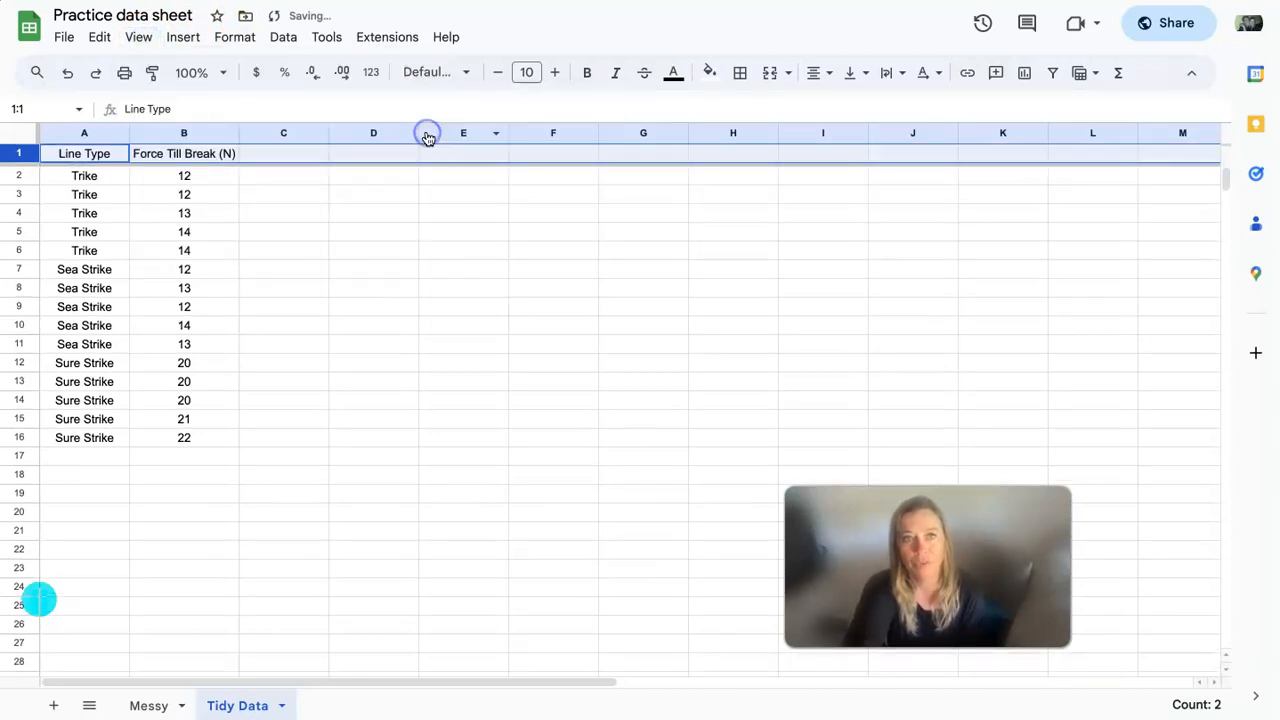
{"action": "left_click", "coordinate": [311, 343]}
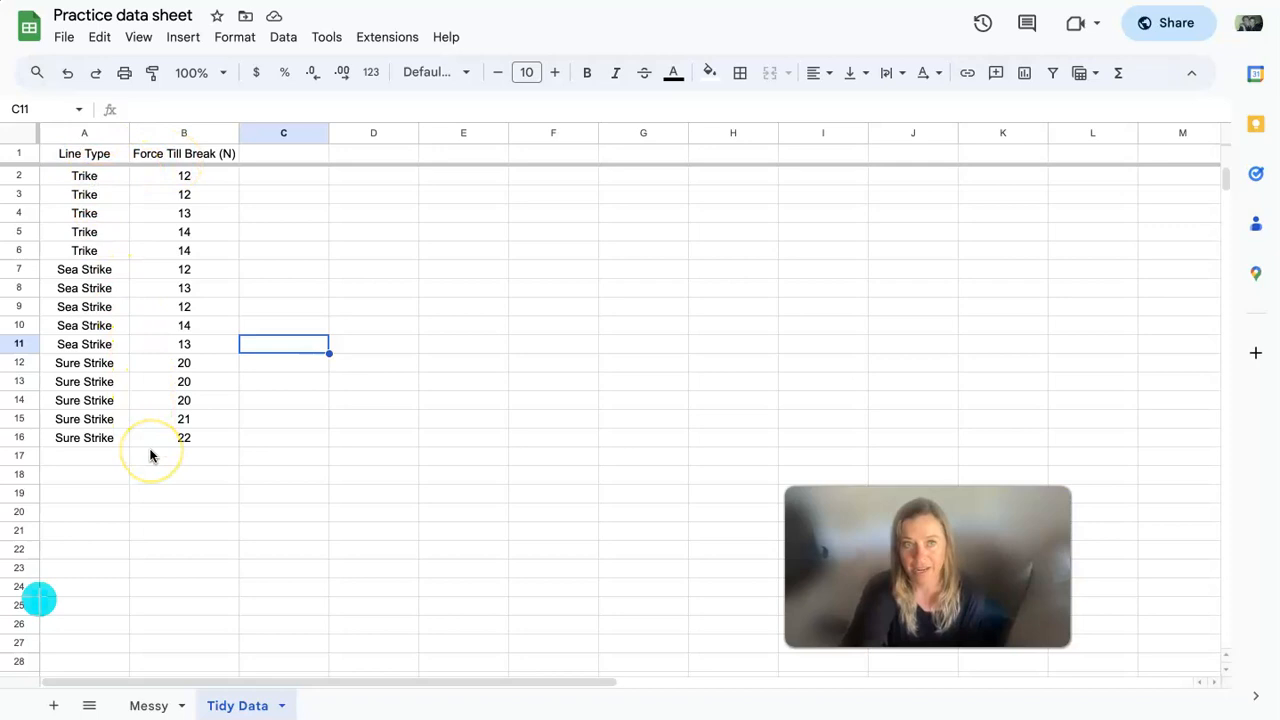
{"action": "scroll", "coordinate": [150, 456], "scroll_direction": "down", "scroll_amount": 3}
{"action": "scroll", "coordinate": [150, 456], "scroll_direction": "up", "scroll_amount": 3}
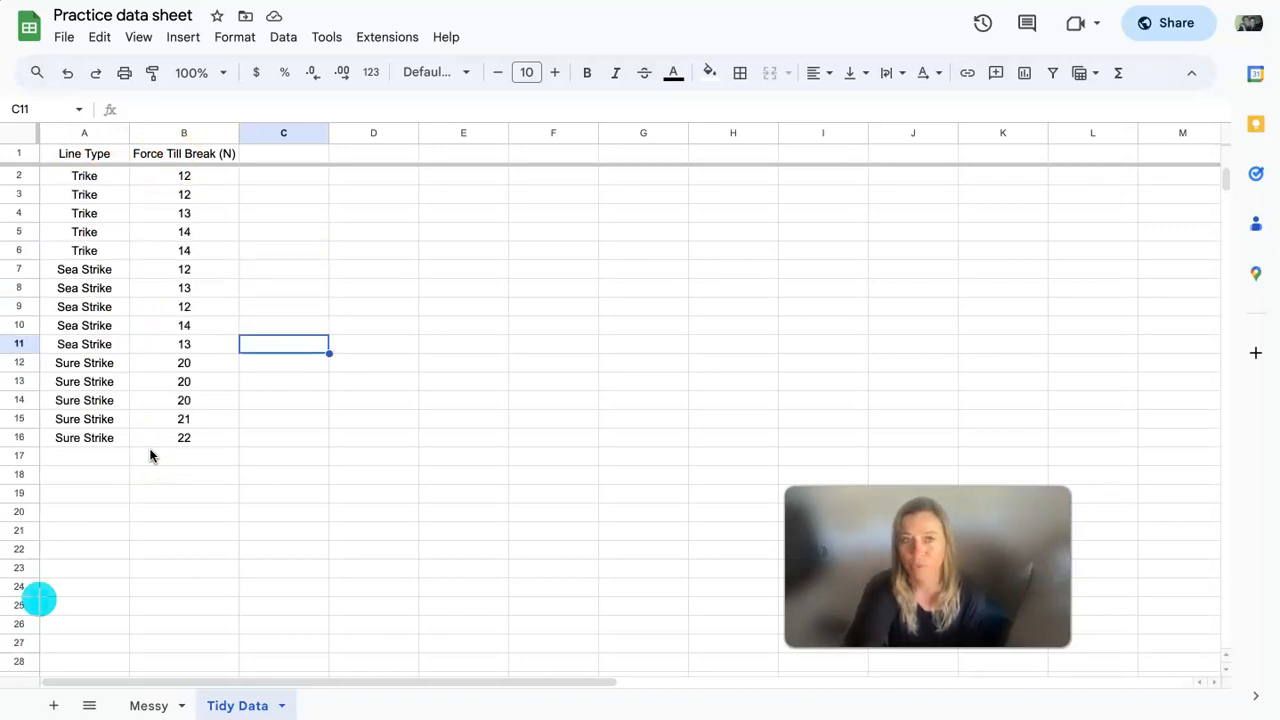
{"action": "scroll", "coordinate": [150, 456], "scroll_direction": "down", "scroll_amount": 5}
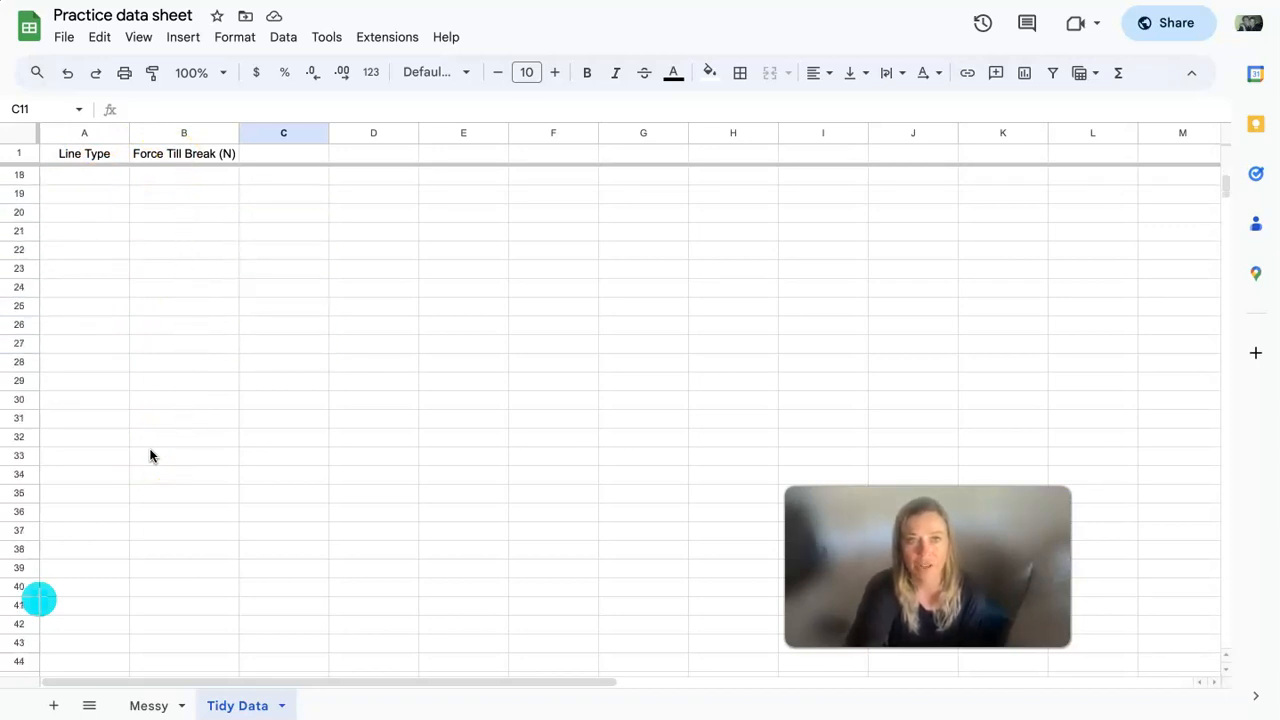
{"action": "scroll", "coordinate": [150, 456], "scroll_direction": "up", "scroll_amount": 5}
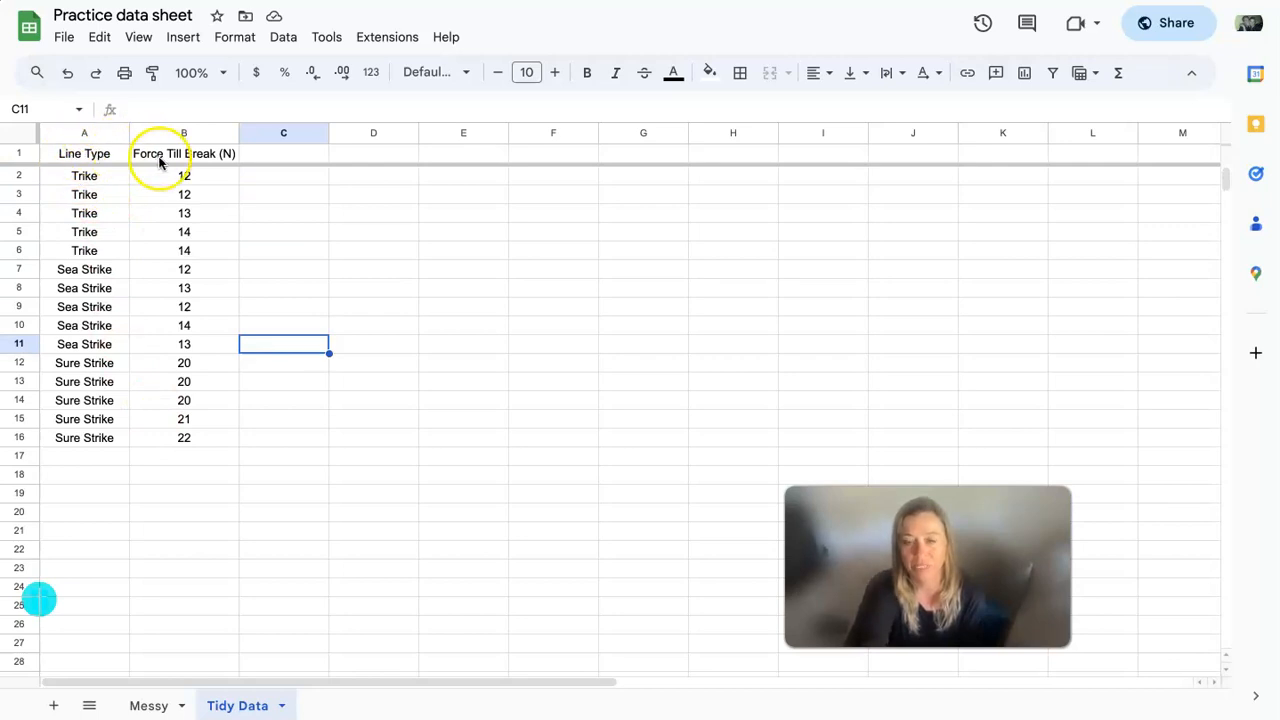